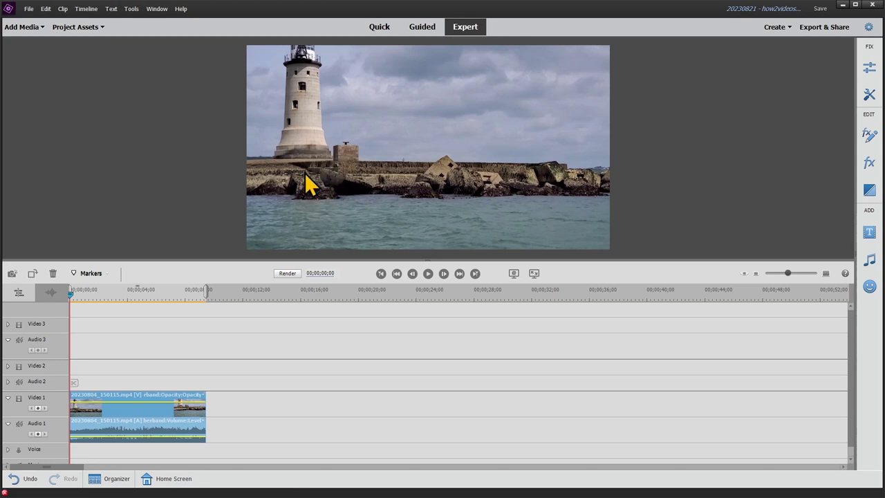
Step: Preview the lighthouse clip, then return to its start
{"action": "left_click", "coordinate": [428, 274]}
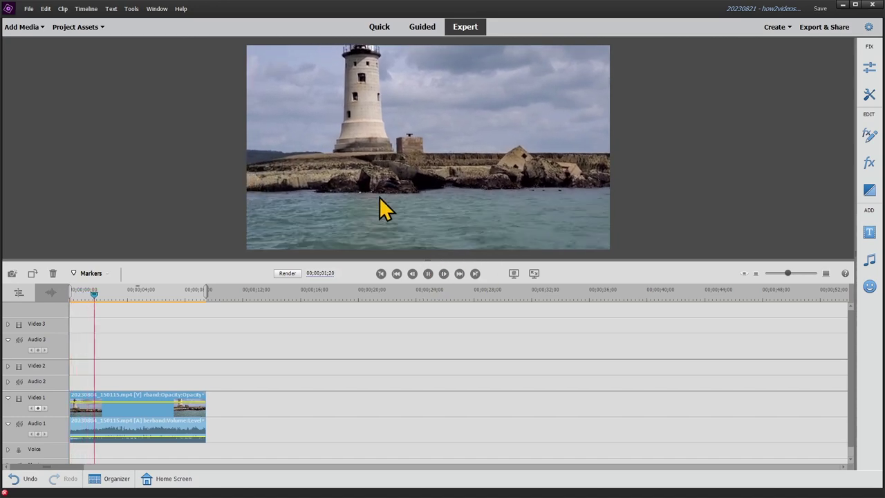
{"action": "left_click", "coordinate": [429, 275]}
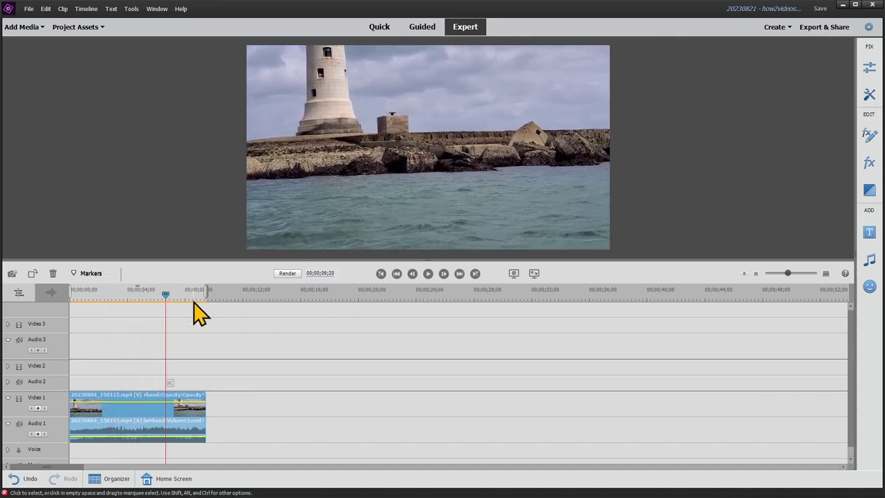
{"action": "left_click_drag", "start_coordinate": [166, 302], "coordinate": [59, 309]}
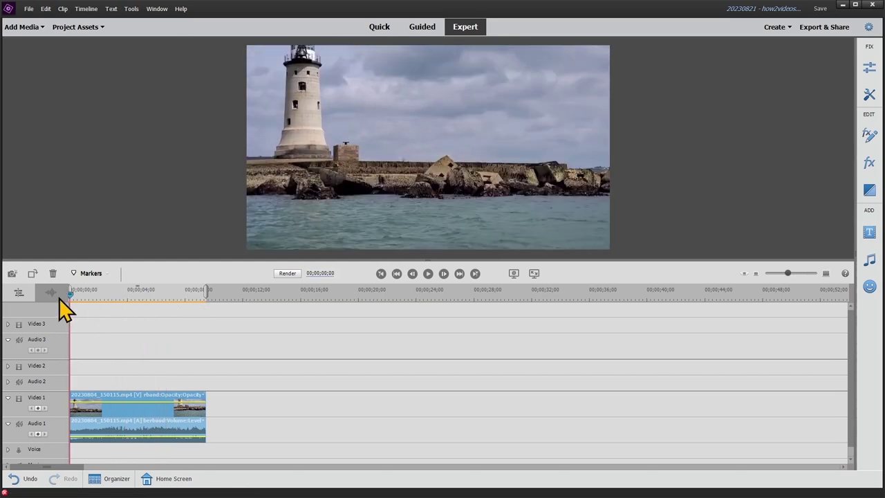
Step: Place arrow_pink.png on Video 2, trimmed to end with the lighthouse clip
{"action": "left_click", "coordinate": [68, 29]}
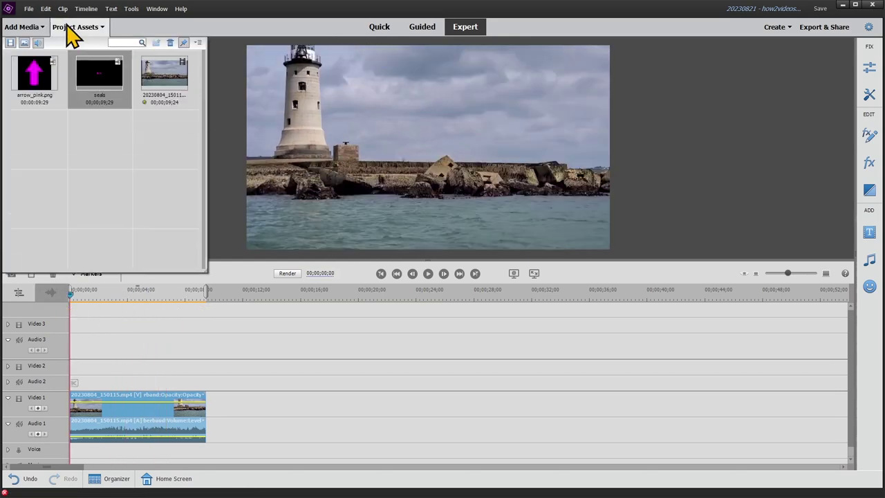
{"action": "left_click", "coordinate": [31, 87]}
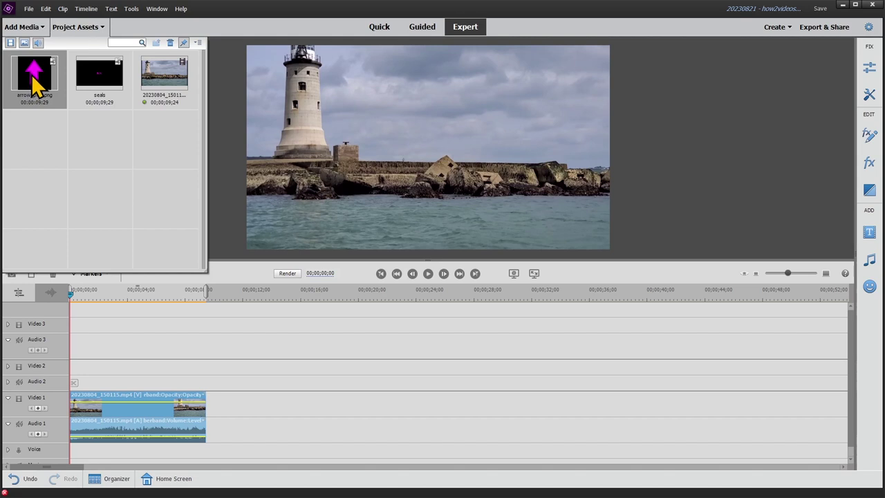
{"action": "left_click_drag", "start_coordinate": [34, 82], "coordinate": [74, 372]}
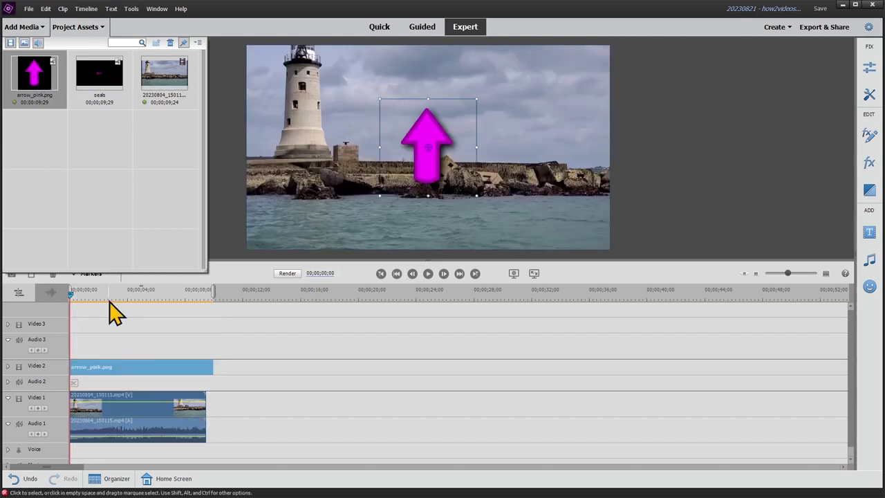
{"action": "mouse_move", "coordinate": [115, 314]}
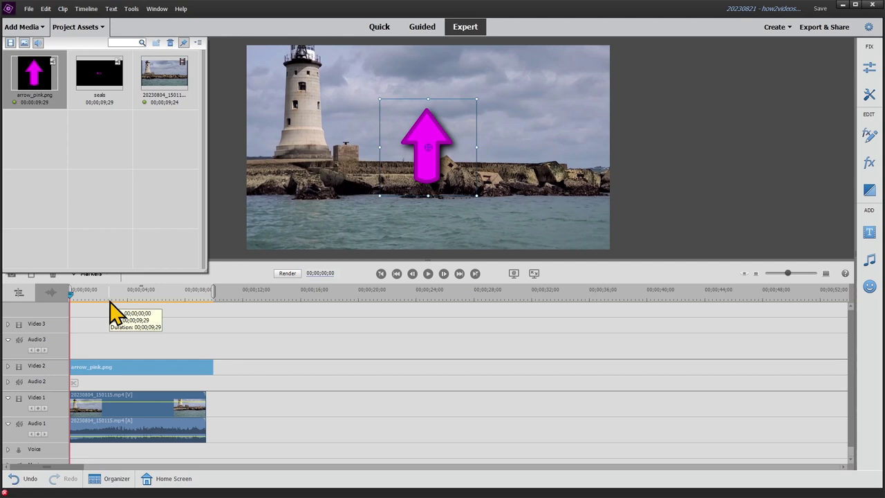
{"action": "left_click_drag", "start_coordinate": [213, 370], "coordinate": [211, 380]}
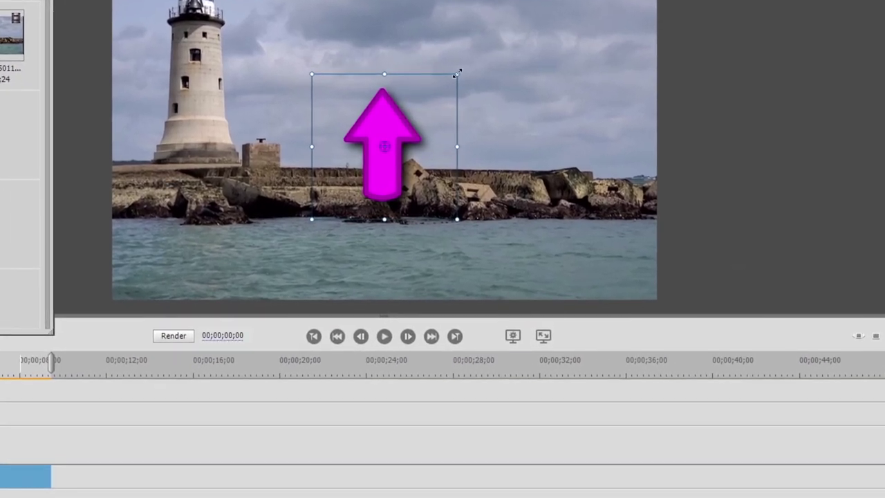
Step: Shrink the pink arrow in the monitor and rotate it to point downward
{"action": "mouse_move", "coordinate": [456, 76]}
{"action": "left_mouse_down"}
{"action": "mouse_move", "coordinate": [431, 101]}
{"action": "mouse_move", "coordinate": [460, 81]}
{"action": "mouse_move", "coordinate": [437, 103]}
{"action": "mouse_move", "coordinate": [452, 93]}
{"action": "left_mouse_up"}
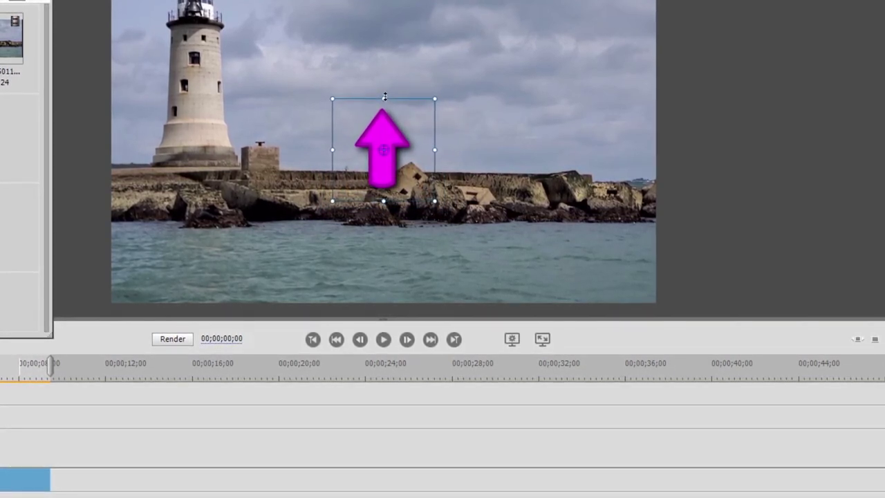
{"action": "mouse_move", "coordinate": [385, 100]}
{"action": "left_mouse_down"}
{"action": "mouse_move", "coordinate": [387, 90]}
{"action": "mouse_move", "coordinate": [386, 102]}
{"action": "left_mouse_up"}
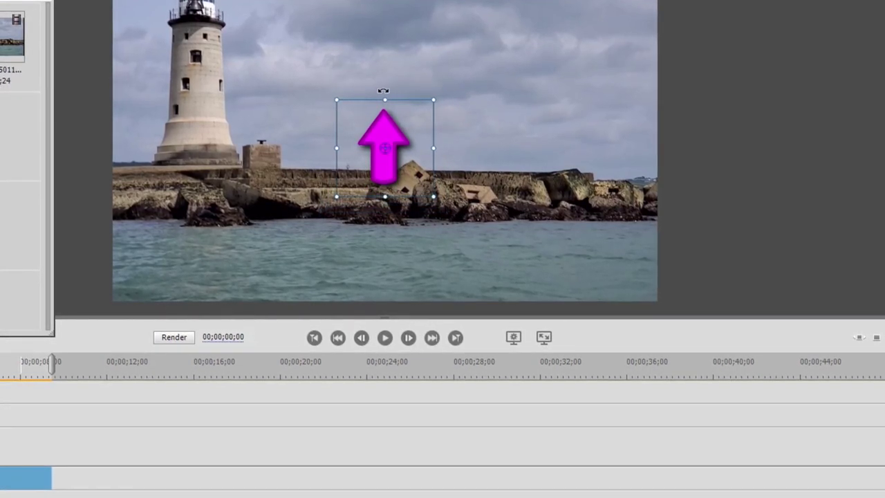
{"action": "left_click_drag", "start_coordinate": [383, 91], "coordinate": [387, 195]}
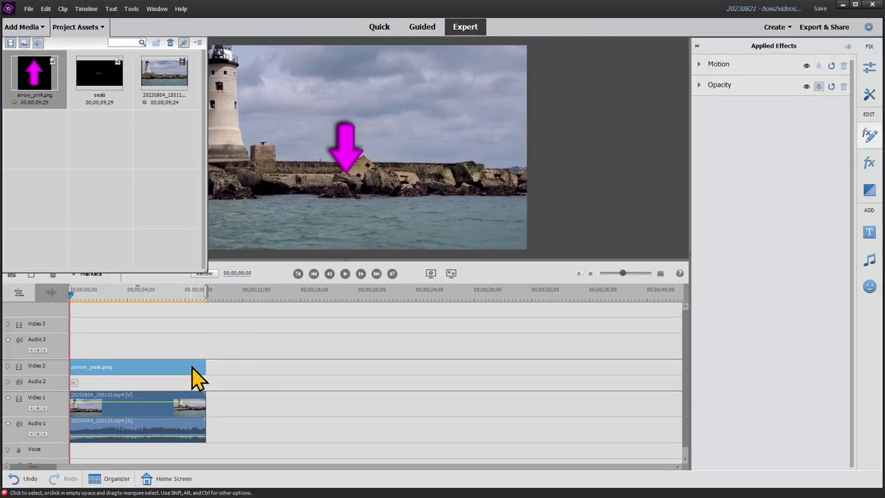
Step: Set the arrow's Motion scale to 45 and rotation to 180°
{"action": "left_click", "coordinate": [698, 63]}
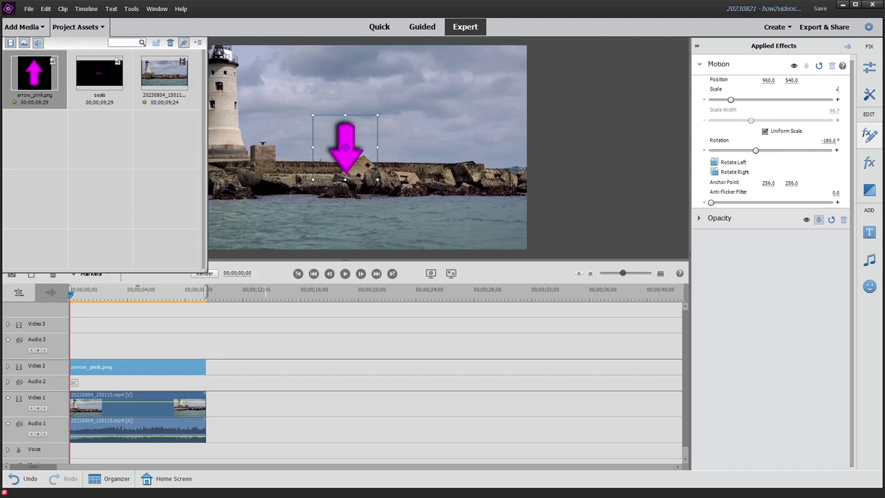
{"action": "left_click", "coordinate": [828, 141]}
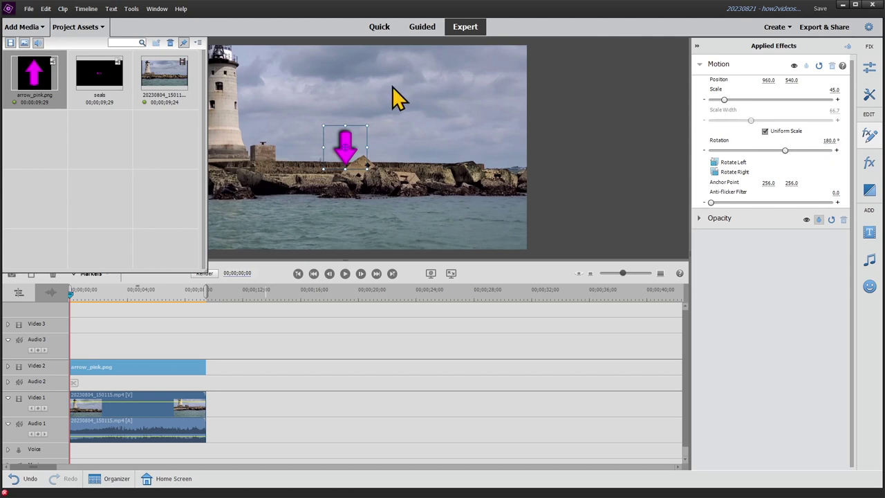
{"action": "left_click", "coordinate": [86, 28]}
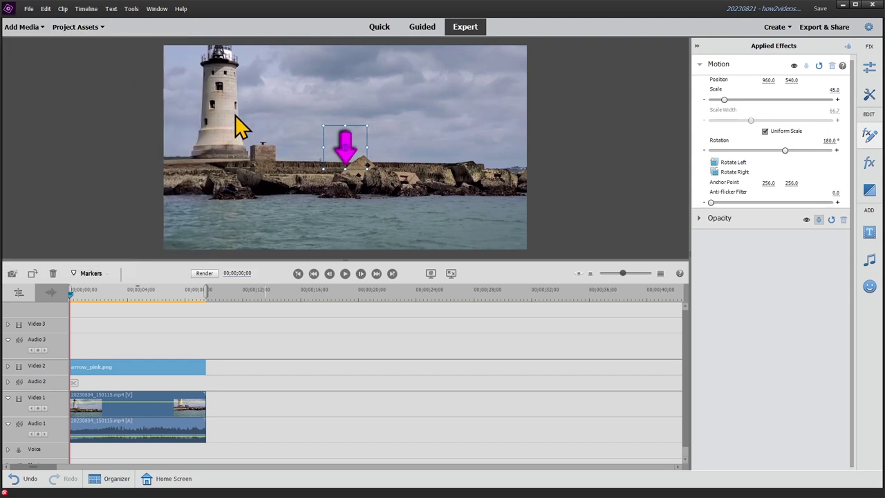
Step: Move the arrow left over the rocks, then play the clip to check it
{"action": "mouse_move", "coordinate": [351, 165]}
{"action": "left_mouse_down"}
{"action": "mouse_move", "coordinate": [269, 164]}
{"action": "mouse_move", "coordinate": [237, 179]}
{"action": "left_mouse_up"}
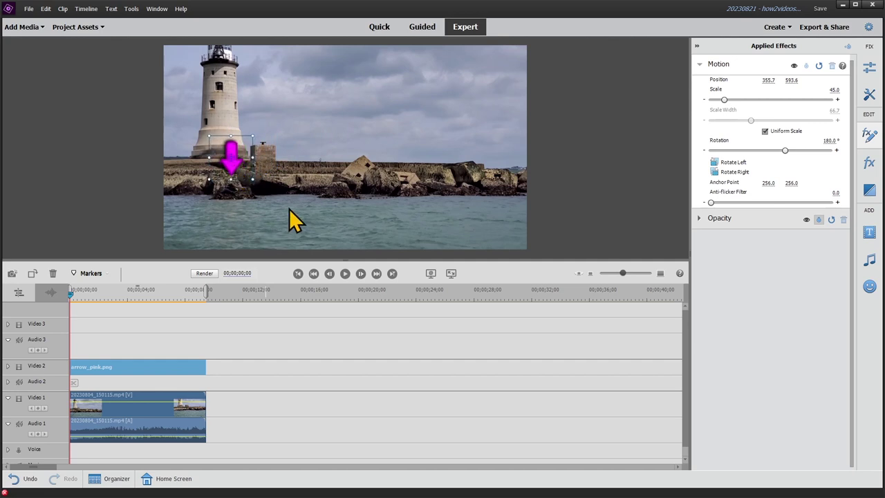
{"action": "left_click", "coordinate": [345, 274]}
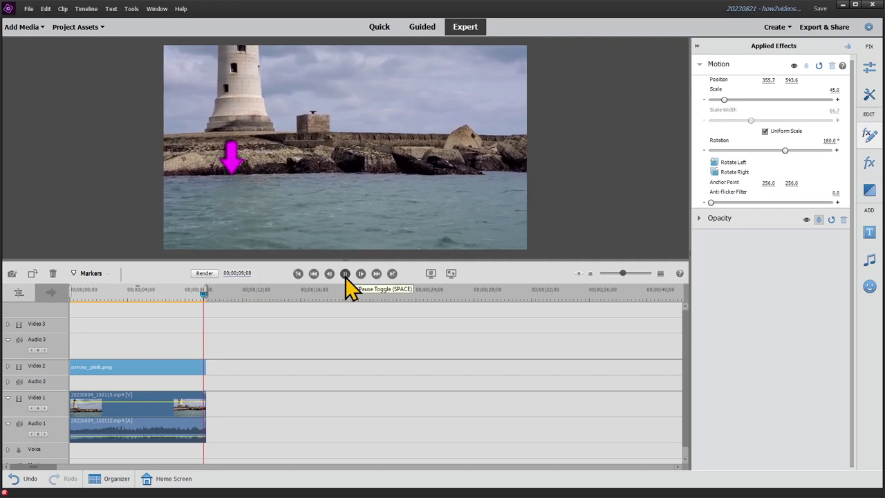
{"action": "left_click_drag", "start_coordinate": [206, 294], "coordinate": [69, 314]}
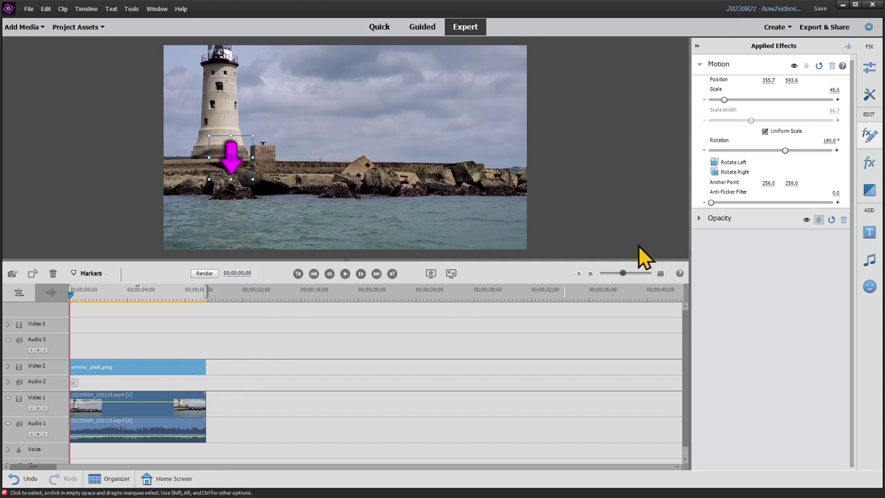
Step: Turn on Motion keyframe animation and move the arrow's anchor point to its bottom edge
{"action": "left_click", "coordinate": [865, 132]}
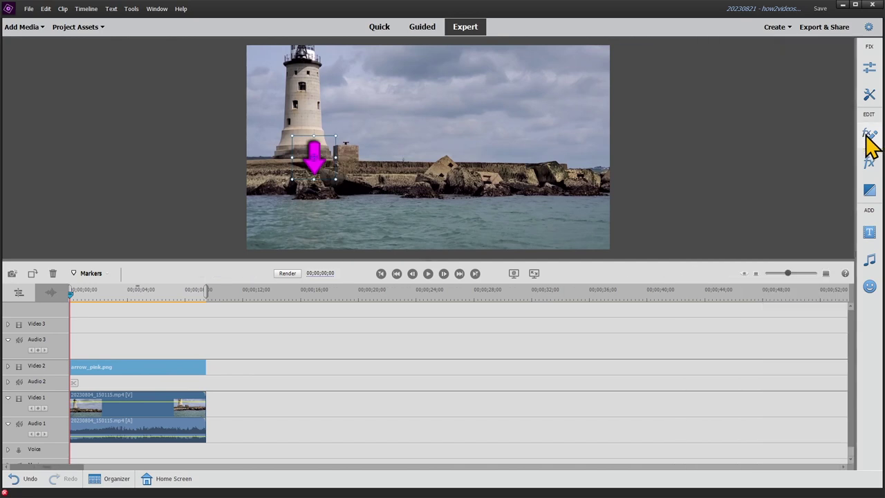
{"action": "left_click", "coordinate": [865, 134]}
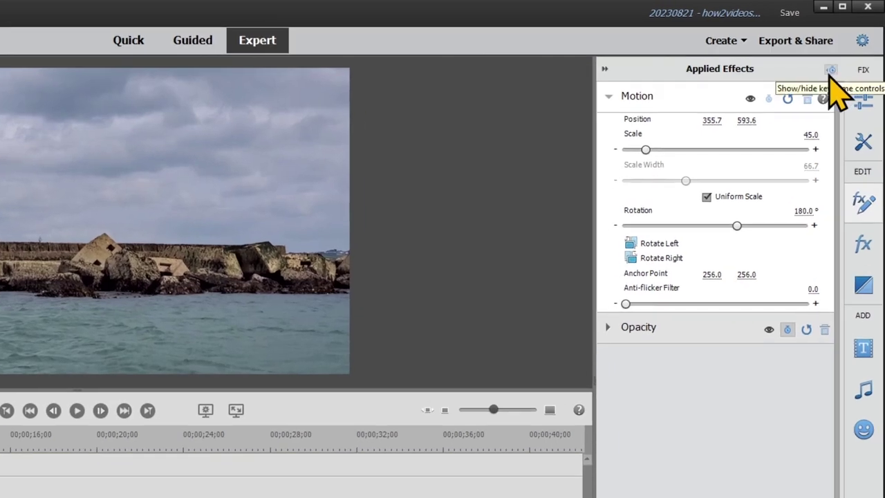
{"action": "left_click", "coordinate": [831, 70]}
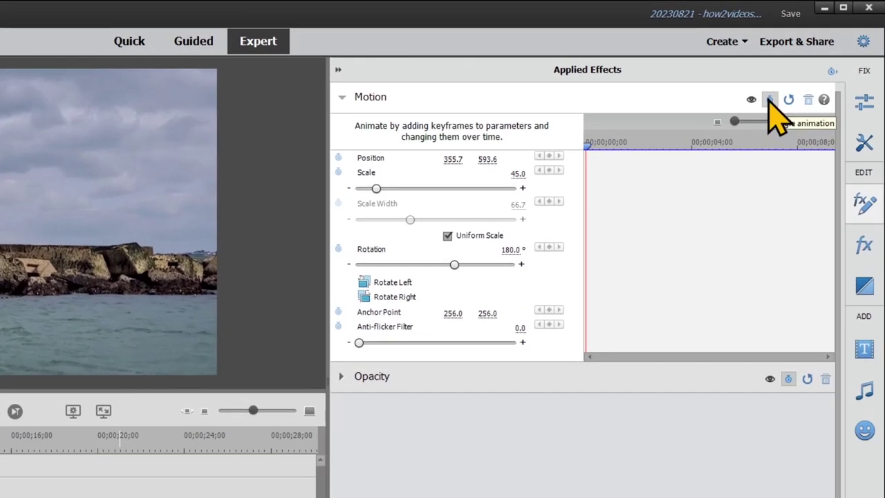
{"action": "left_click", "coordinate": [769, 99]}
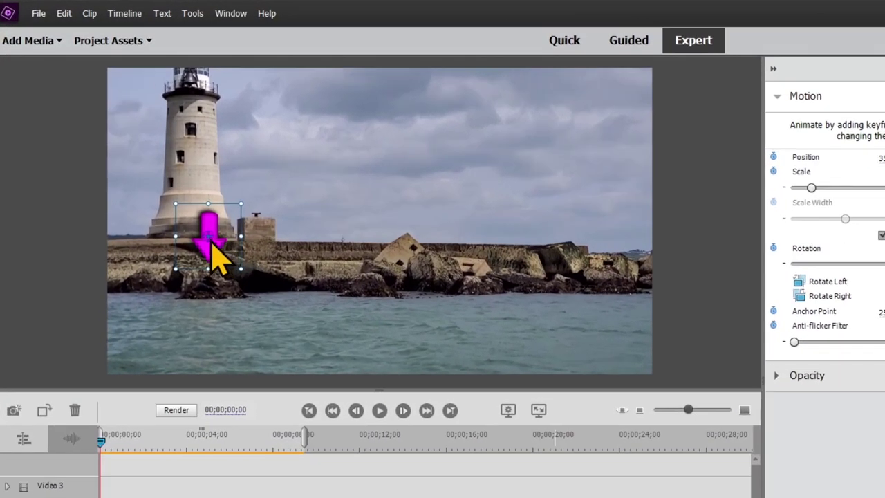
{"action": "left_click_drag", "start_coordinate": [211, 242], "coordinate": [210, 269]}
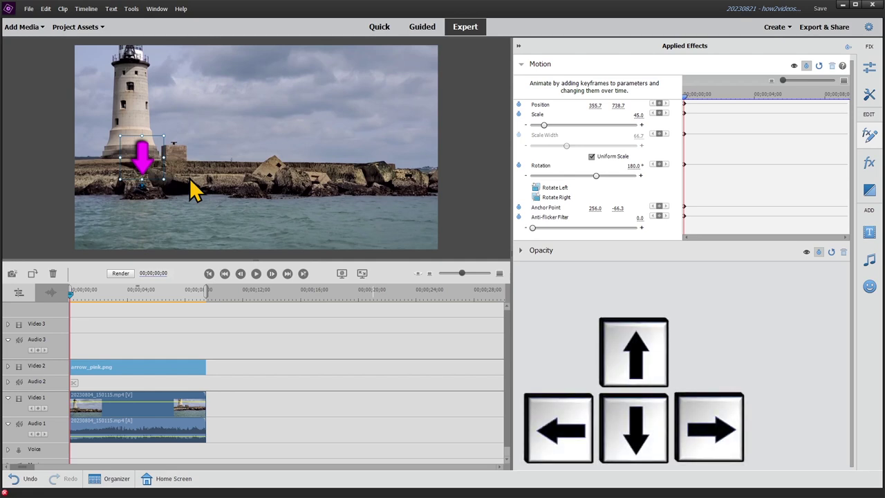
Step: Add position keyframes a few frames apart, moving the arrow right to 501.9, 731.4
{"action": "key", "text": "Right"}
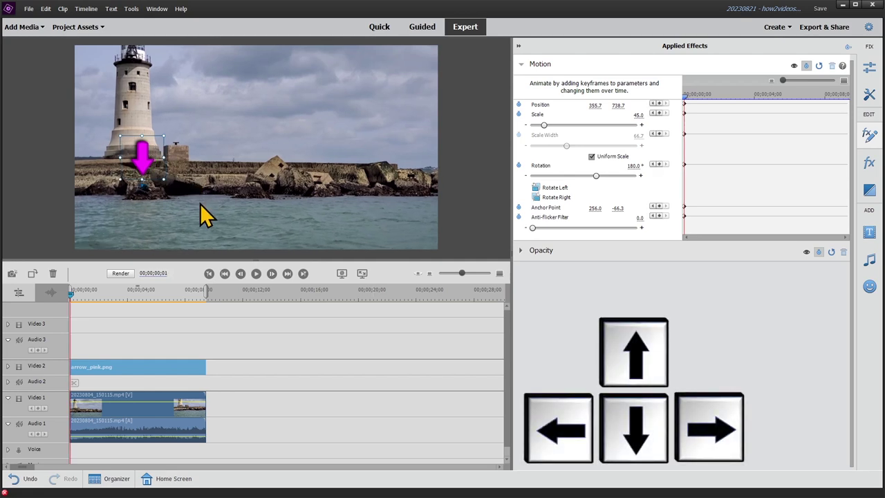
{"action": "key", "text": "Right"}
{"action": "key", "text": "Right"}
{"action": "key", "text": "Right"}
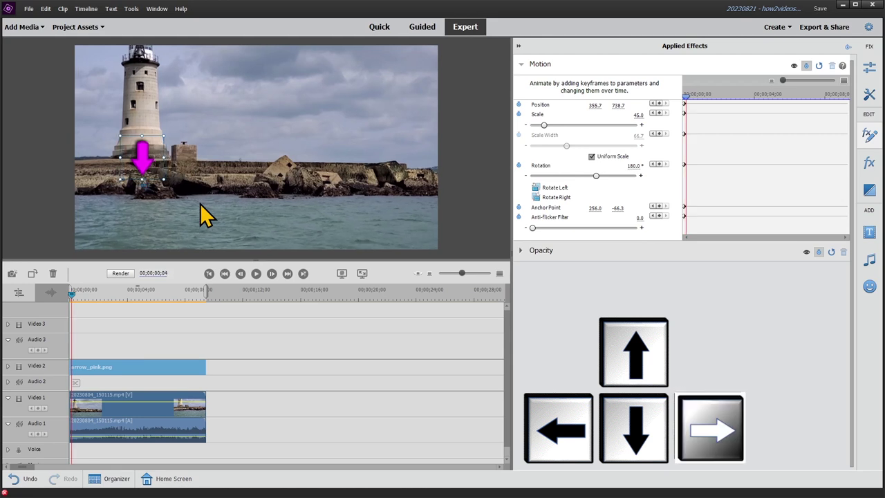
{"action": "key", "text": "Right"}
{"action": "key", "text": "Right"}
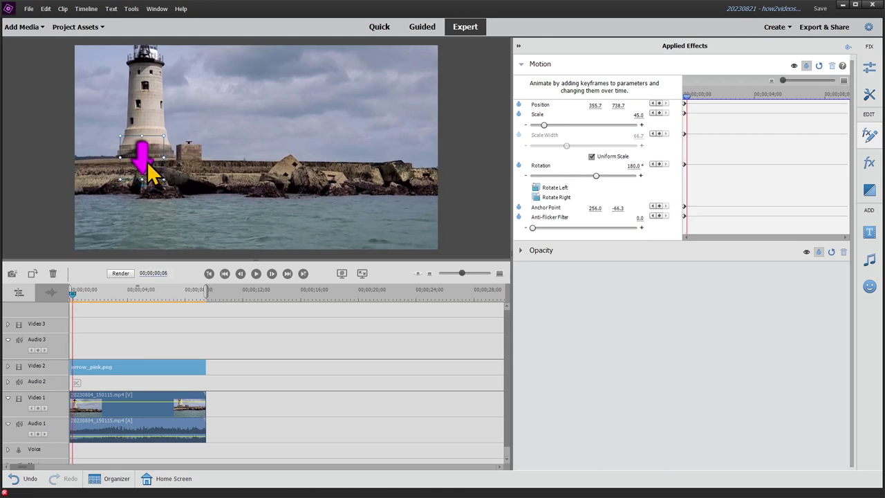
{"action": "left_click_drag", "start_coordinate": [150, 163], "coordinate": [166, 164]}
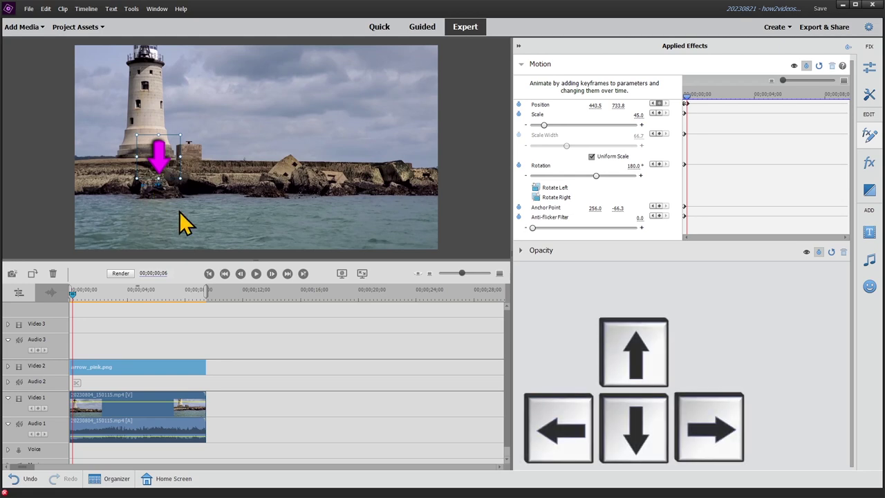
{"action": "key", "text": "Right"}
{"action": "key", "text": "Right"}
{"action": "key", "text": "Right"}
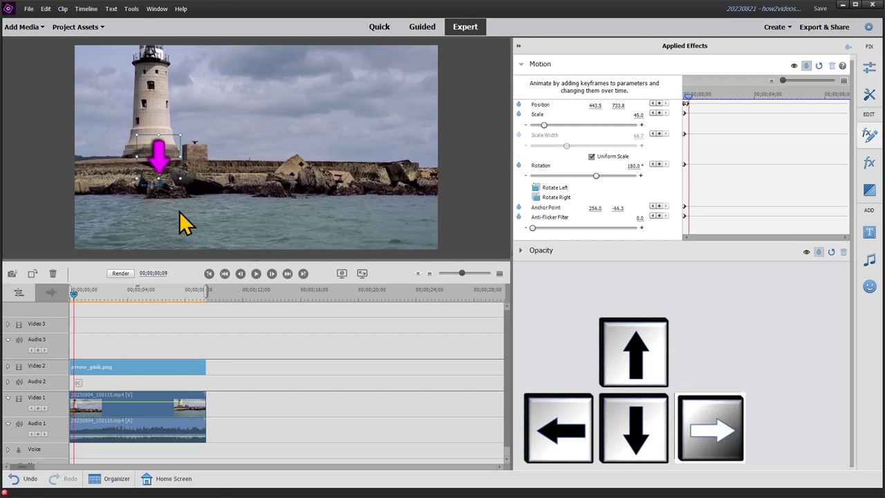
{"action": "key", "text": "Right"}
{"action": "key", "text": "Right"}
{"action": "key", "text": "Right"}
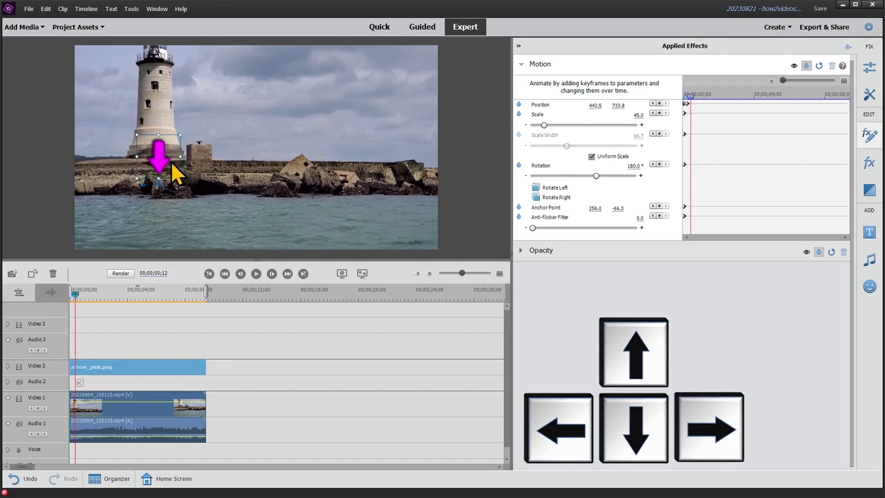
{"action": "left_click_drag", "start_coordinate": [166, 173], "coordinate": [175, 166]}
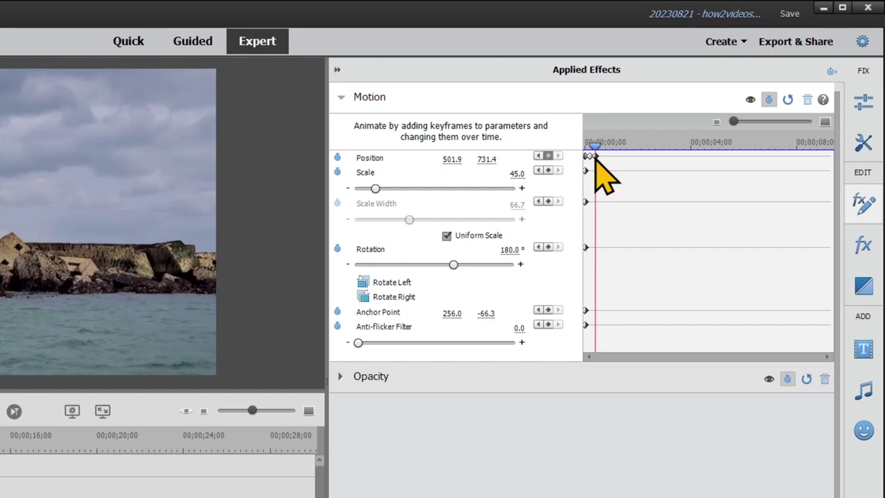
{"action": "left_click", "coordinate": [825, 122]}
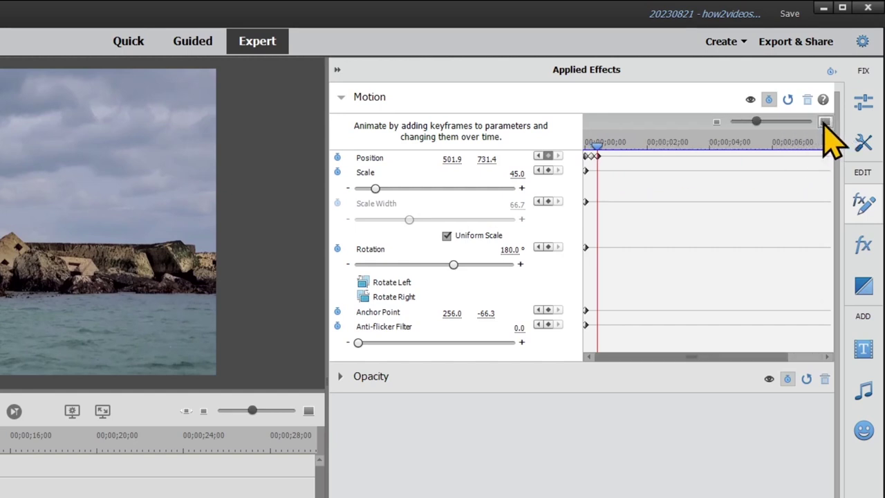
Step: Zoom the keyframe timeline in and keyframe the arrow rightward along the shore to 1403.5, 582.7
{"action": "left_click", "coordinate": [825, 123]}
{"action": "left_click", "coordinate": [824, 122]}
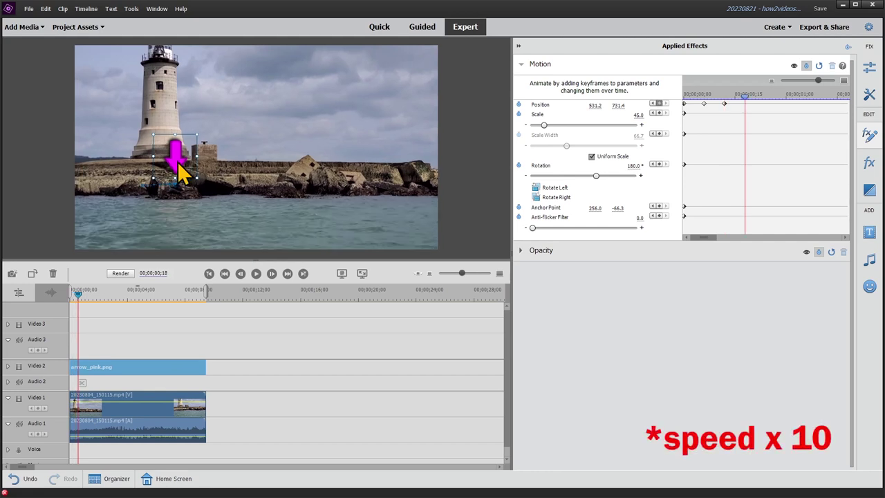
{"action": "mouse_move", "coordinate": [171, 161]}
{"action": "left_mouse_down"}
{"action": "mouse_move", "coordinate": [190, 172]}
{"action": "mouse_move", "coordinate": [232, 159]}
{"action": "mouse_move", "coordinate": [253, 141]}
{"action": "mouse_move", "coordinate": [271, 92]}
{"action": "mouse_move", "coordinate": [256, 138]}
{"action": "mouse_move", "coordinate": [258, 125]}
{"action": "mouse_move", "coordinate": [274, 140]}
{"action": "mouse_move", "coordinate": [306, 122]}
{"action": "mouse_move", "coordinate": [330, 127]}
{"action": "mouse_move", "coordinate": [277, 131]}
{"action": "mouse_move", "coordinate": [296, 107]}
{"action": "mouse_move", "coordinate": [302, 130]}
{"action": "mouse_move", "coordinate": [340, 122]}
{"action": "left_mouse_up"}
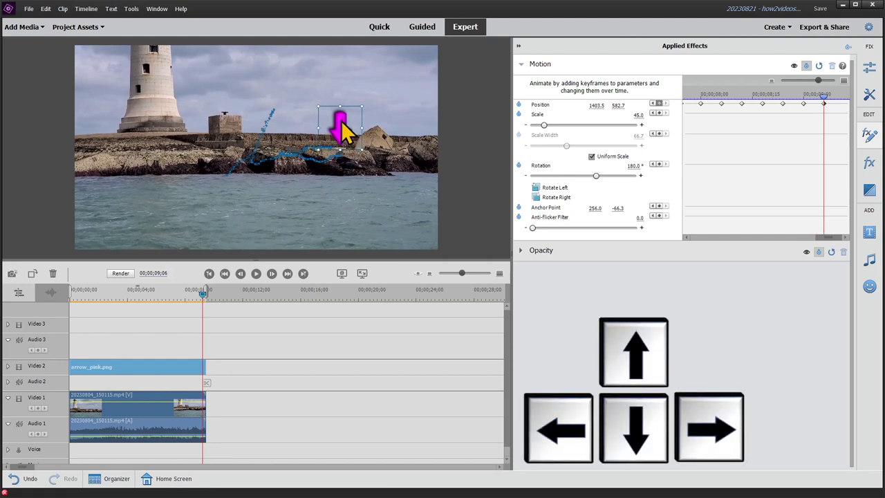
Step: Advance toward the clip's end and nudge the arrow right onto the seals
{"action": "key", "text": "Right"}
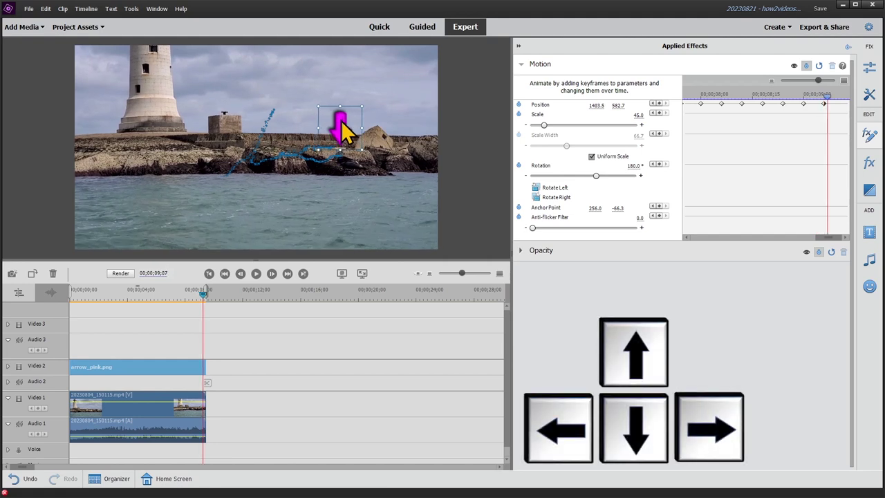
{"action": "key", "text": "Right"}
{"action": "key", "text": "Right"}
{"action": "key", "text": "Right"}
{"action": "key", "text": "Right"}
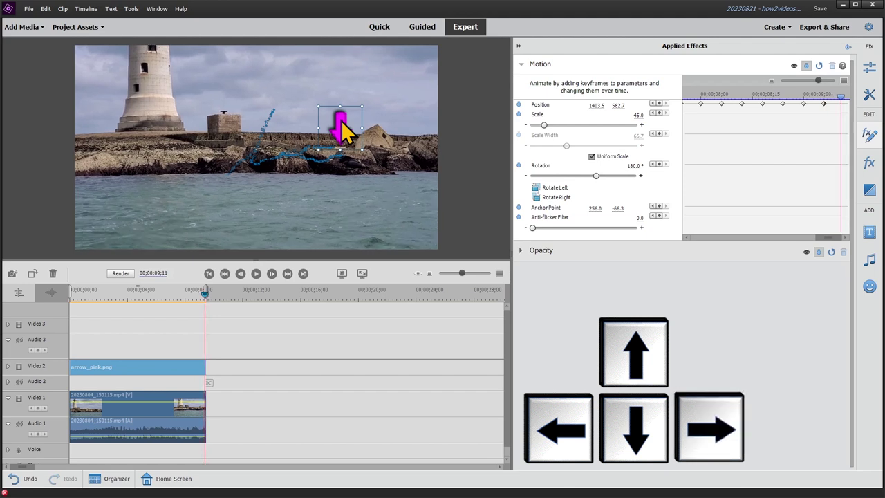
{"action": "left_click_drag", "start_coordinate": [341, 122], "coordinate": [343, 121]}
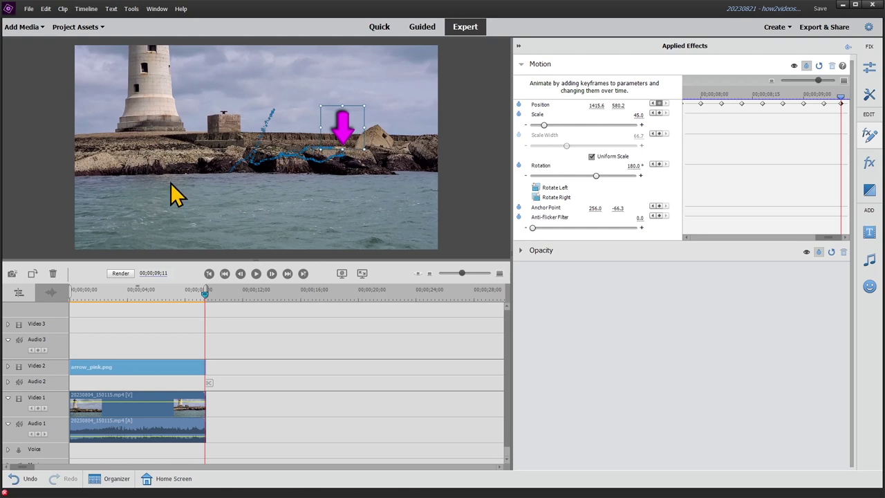
Step: Step back frame by frame to review the arrow's rightward motion path
{"action": "key", "text": "Left"}
{"action": "key", "text": "Left"}
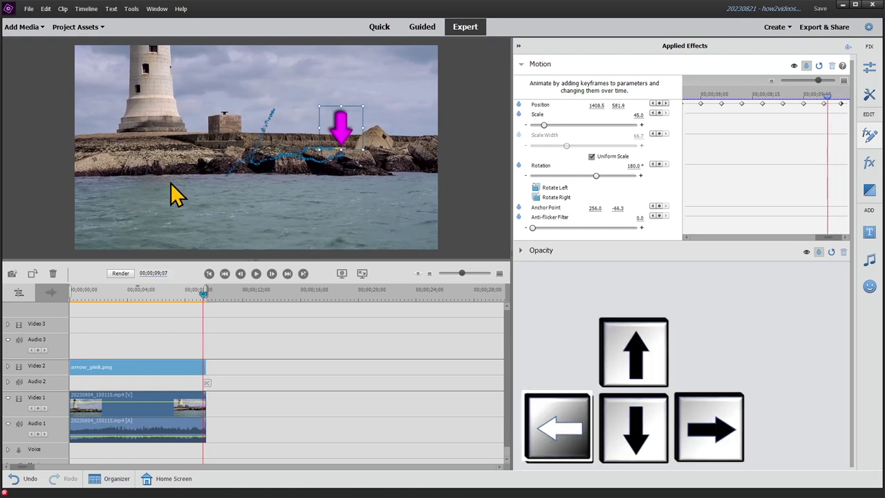
{"action": "key", "text": "Left"}
{"action": "key", "text": "Left"}
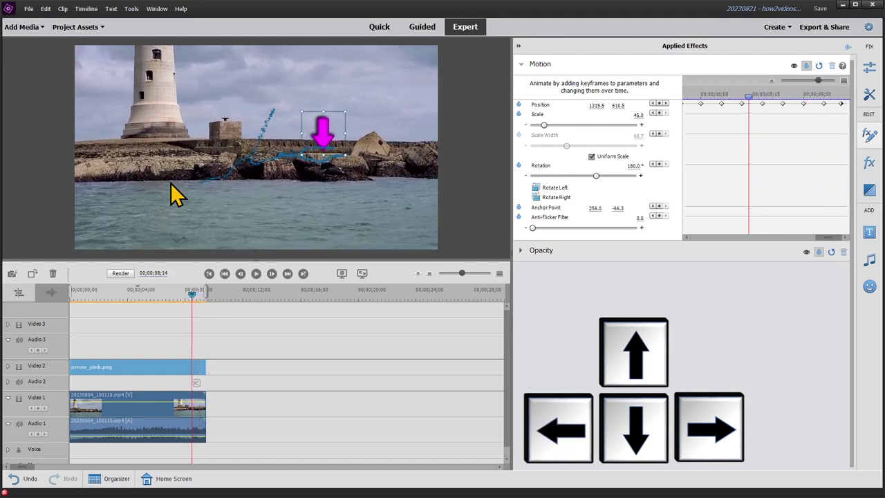
{"action": "key", "text": "Left"}
{"action": "key", "text": "Left"}
{"action": "key", "text": "Left"}
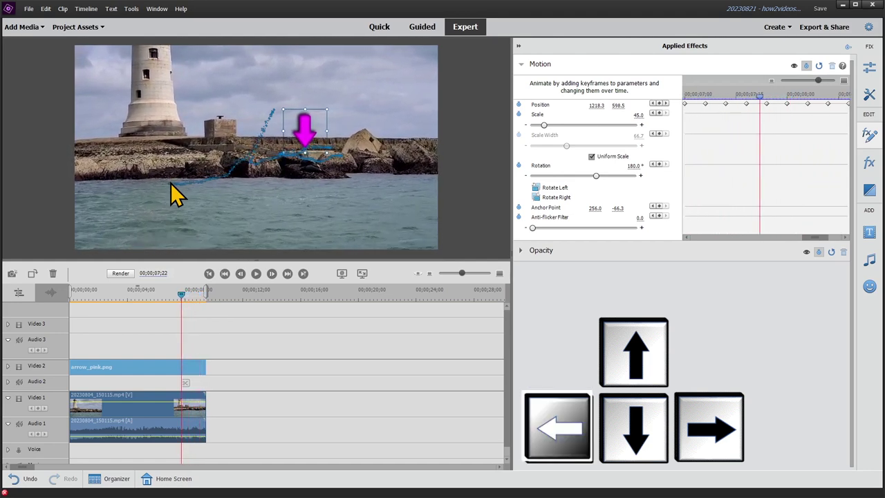
{"action": "key", "text": "Left"}
{"action": "key", "text": "Left"}
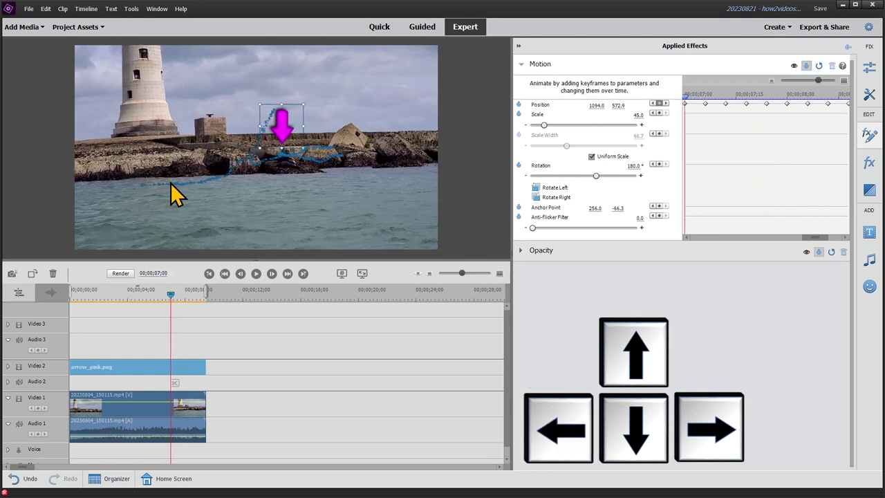
{"action": "key", "text": "Left"}
{"action": "key", "text": "Left"}
{"action": "key", "text": "Left"}
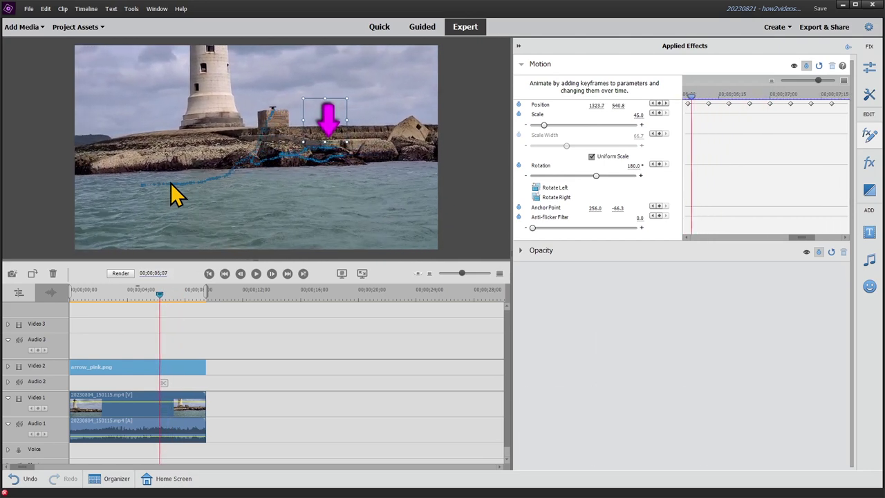
{"action": "key", "text": "Left"}
{"action": "key", "text": "Left"}
{"action": "key", "text": "Left"}
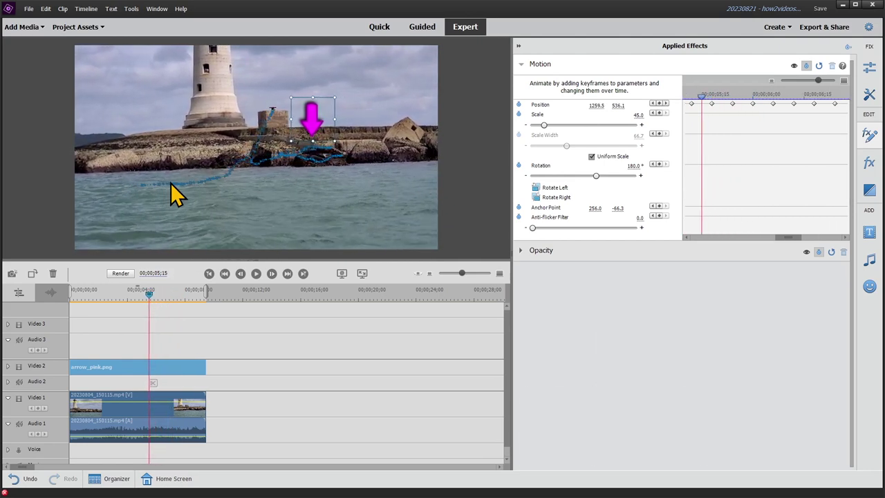
{"action": "key", "text": "Left"}
{"action": "key", "text": "Left"}
{"action": "key", "text": "Left"}
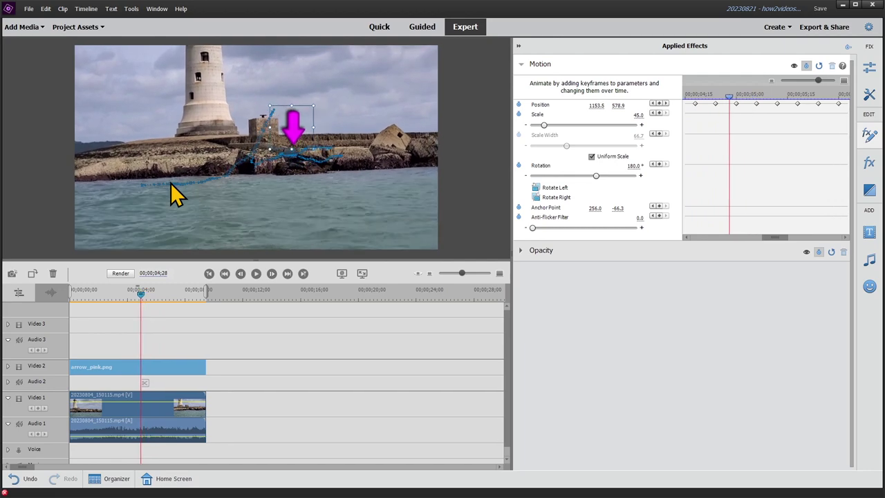
{"action": "key", "text": "Left"}
{"action": "key", "text": "Left"}
{"action": "key", "text": "Left"}
{"action": "key", "text": "Left"}
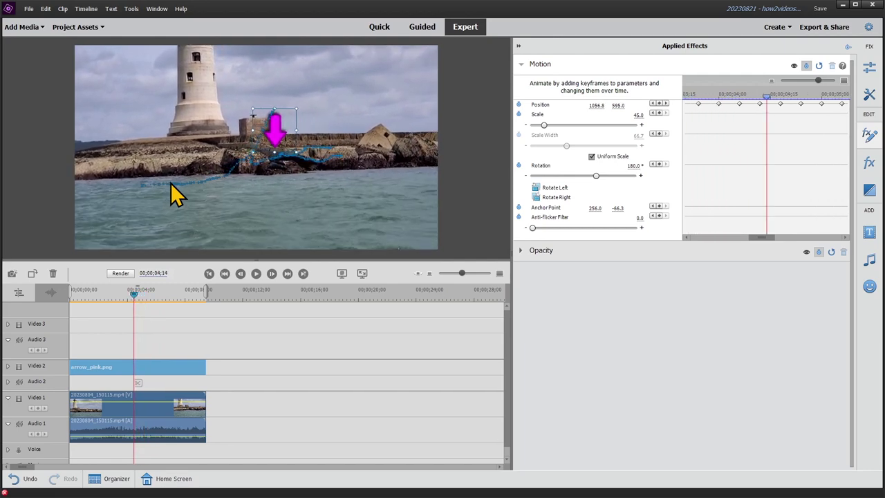
{"action": "left_click", "coordinate": [130, 295]}
Step: Replay the arrow animation from the start and zoom out the keyframe panel
{"action": "left_click_drag", "start_coordinate": [130, 295], "coordinate": [69, 297]}
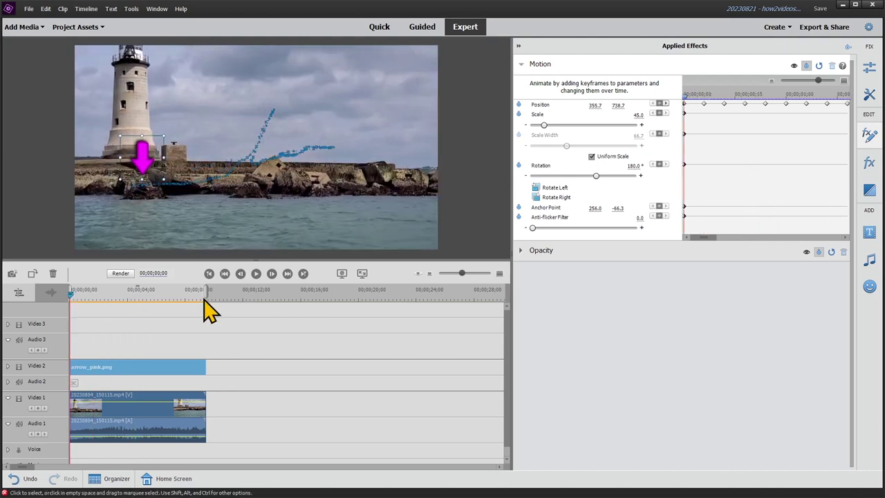
{"action": "left_click", "coordinate": [255, 274]}
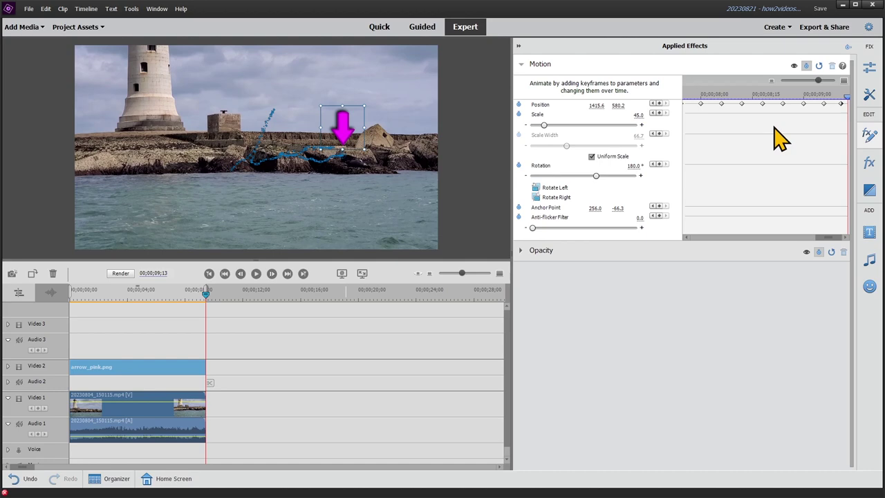
{"action": "left_click", "coordinate": [772, 81]}
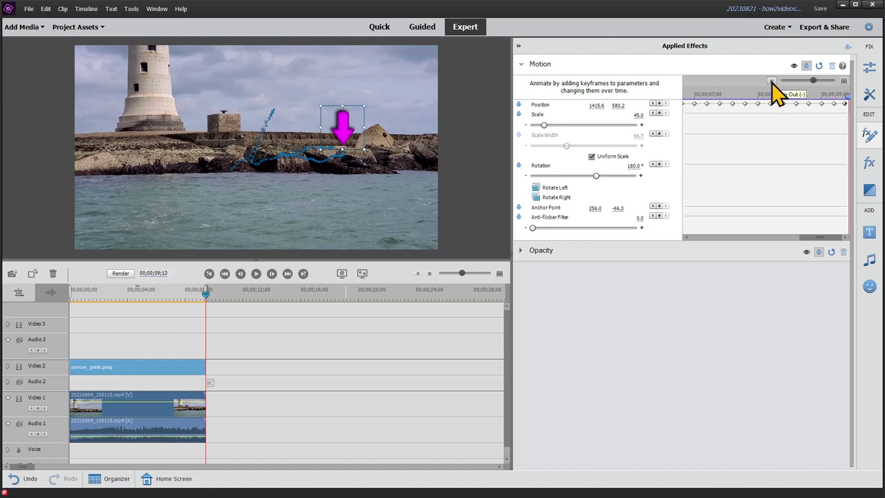
Step: Around seven seconds, nudge the arrow down onto the seals and open keyframe interpolation options
{"action": "key", "text": "Left"}
{"action": "key", "text": "Left"}
{"action": "key", "text": "Left"}
{"action": "key", "text": "Left"}
{"action": "key", "text": "Left"}
{"action": "key", "text": "Left"}
{"action": "key", "text": "Left"}
{"action": "key", "text": "Left"}
{"action": "key", "text": "Left"}
{"action": "key", "text": "Left"}
{"action": "key", "text": "Left"}
{"action": "key", "text": "Left"}
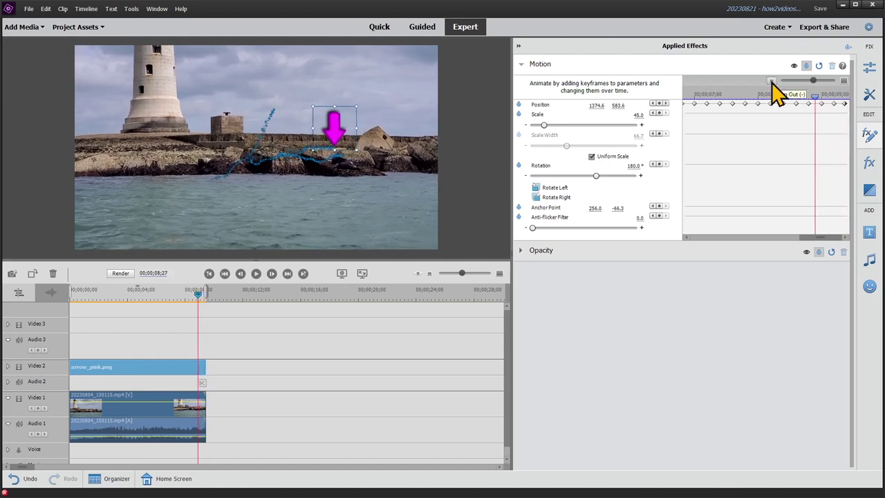
{"action": "key", "text": "Left"}
{"action": "key", "text": "Left"}
{"action": "key", "text": "Left"}
{"action": "key", "text": "Left"}
{"action": "key", "text": "Left"}
{"action": "key", "text": "Left"}
{"action": "key", "text": "Left"}
{"action": "key", "text": "Left"}
{"action": "key", "text": "Left"}
{"action": "key", "text": "Left"}
{"action": "key", "text": "Left"}
{"action": "key", "text": "Left"}
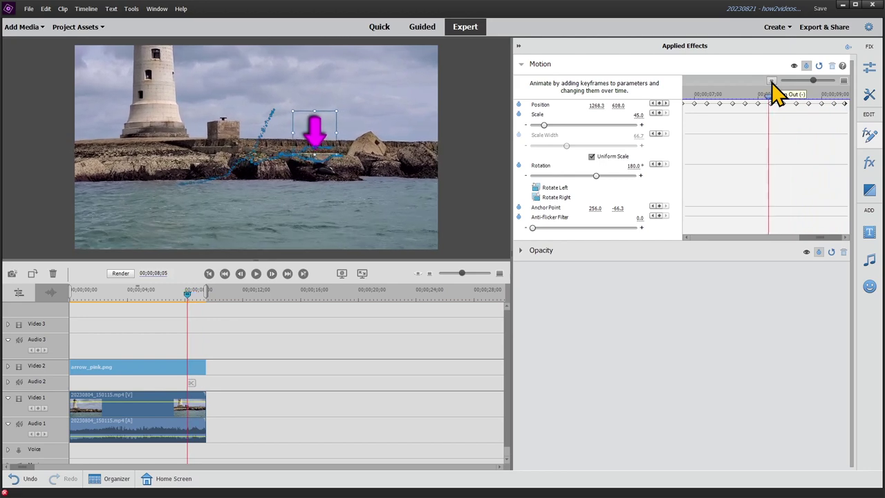
{"action": "key", "text": "Left"}
{"action": "key", "text": "Left"}
{"action": "key", "text": "Left"}
{"action": "key", "text": "Left"}
{"action": "key", "text": "Left"}
{"action": "key", "text": "Left"}
{"action": "key", "text": "Left"}
{"action": "key", "text": "Left"}
{"action": "key", "text": "Left"}
{"action": "key", "text": "Left"}
{"action": "key", "text": "Left"}
{"action": "key", "text": "Left"}
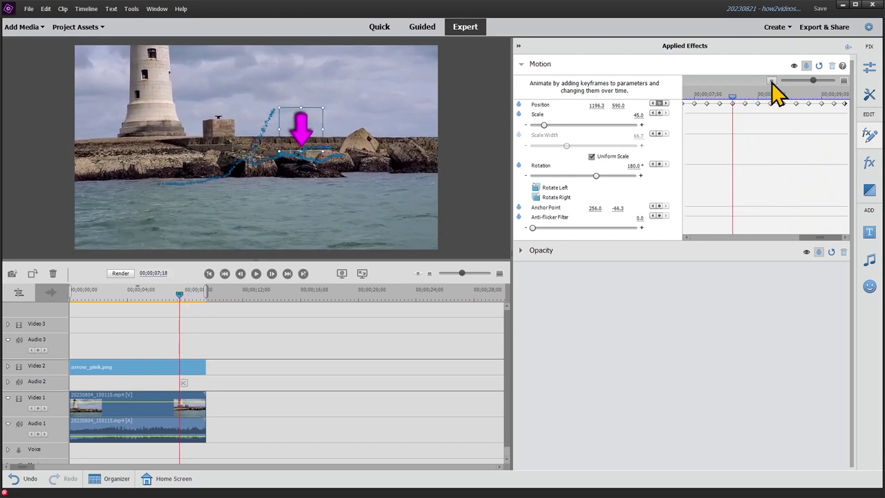
{"action": "key", "text": "Left"}
{"action": "key", "text": "Left"}
{"action": "key", "text": "Left"}
{"action": "key", "text": "Left"}
{"action": "key", "text": "Left"}
{"action": "key", "text": "Left"}
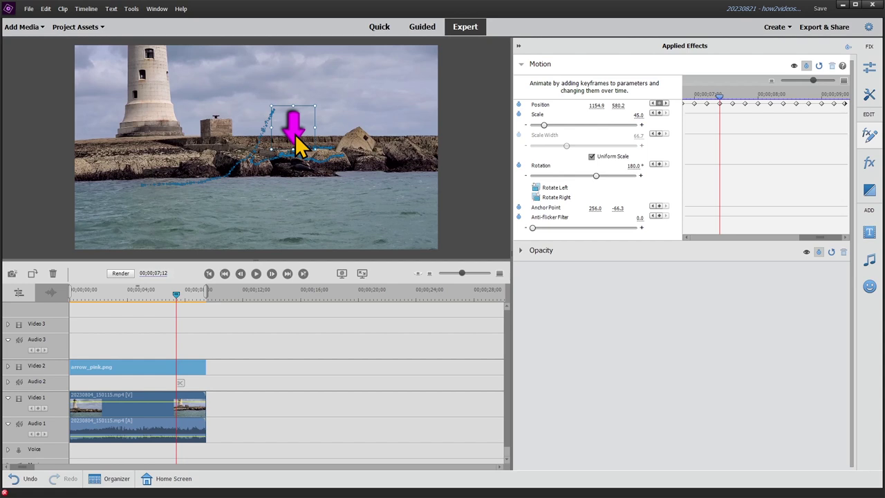
{"action": "left_click_drag", "start_coordinate": [295, 134], "coordinate": [296, 136]}
{"action": "right_click", "coordinate": [721, 106]}
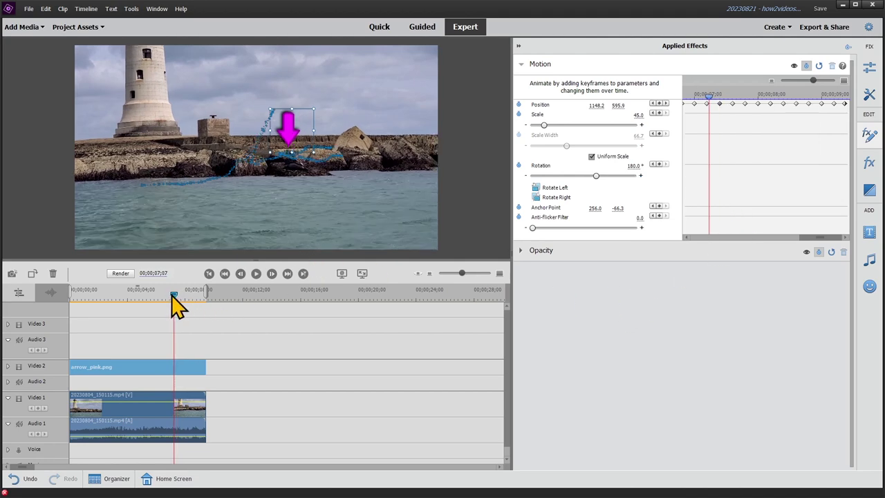
{"action": "left_click_drag", "start_coordinate": [174, 302], "coordinate": [69, 312]}
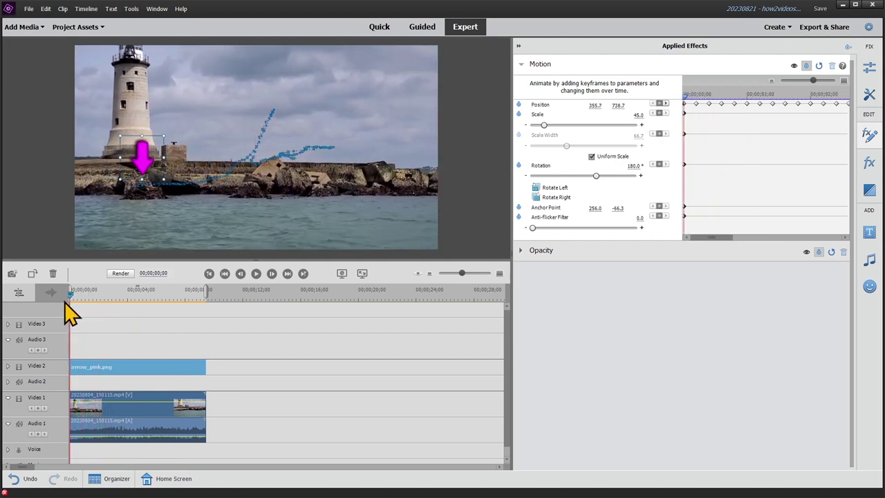
Step: Play the arrow's keyframed motion from the beginning to the clip's end
{"action": "left_click", "coordinate": [256, 273]}
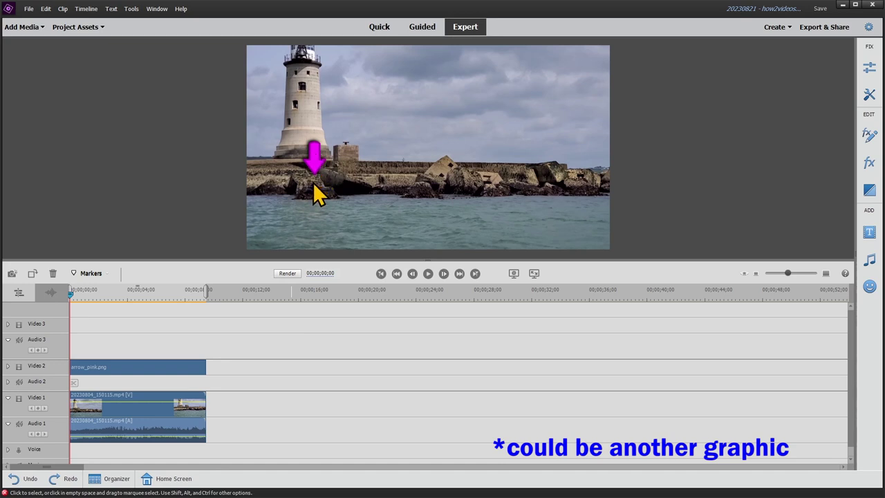
Step: Place the Seals title on Video 3, with its end trimmed to match the arrow clip
{"action": "left_click", "coordinate": [56, 28]}
{"action": "left_click_drag", "start_coordinate": [95, 87], "coordinate": [73, 329]}
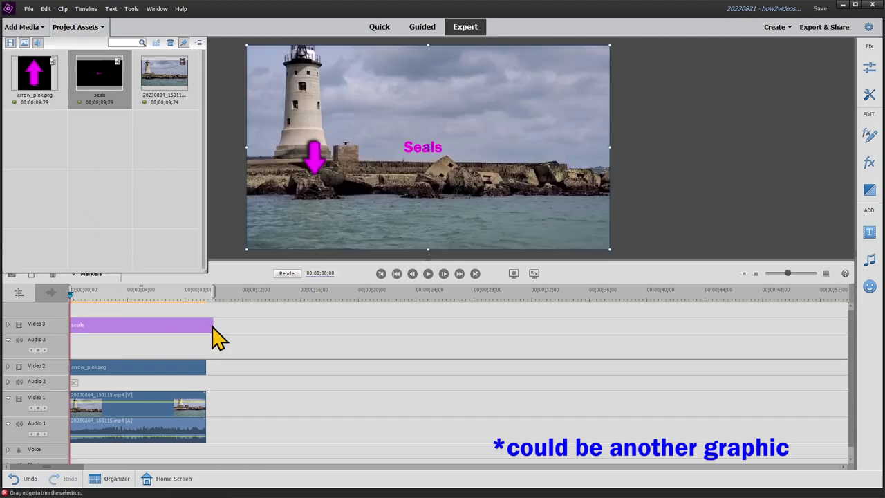
{"action": "left_click_drag", "start_coordinate": [212, 324], "coordinate": [207, 324]}
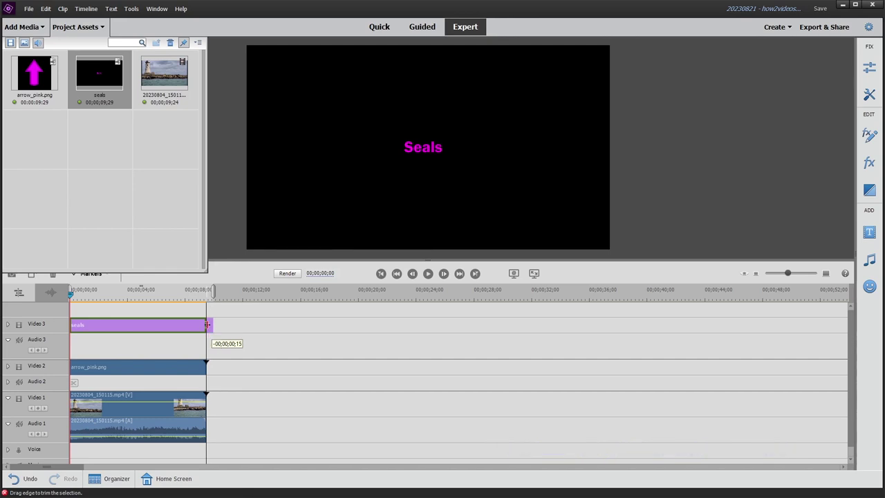
{"action": "left_click_drag", "start_coordinate": [207, 325], "coordinate": [207, 325]}
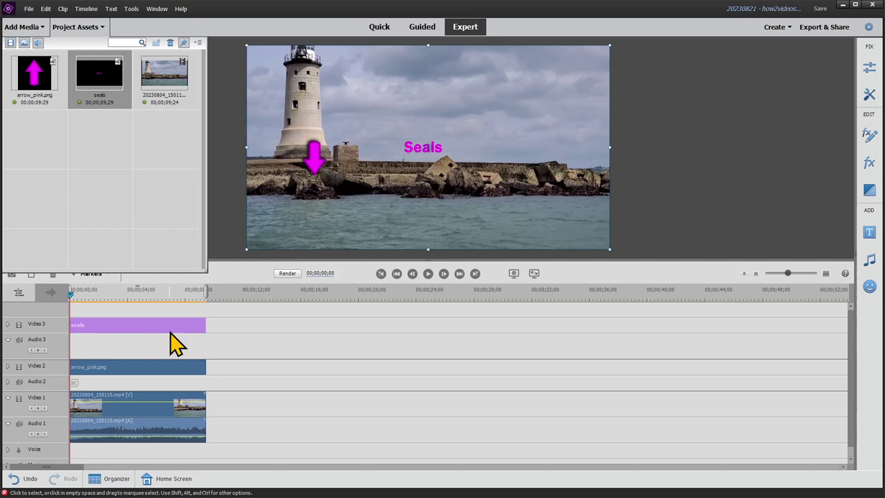
{"action": "left_click", "coordinate": [71, 28]}
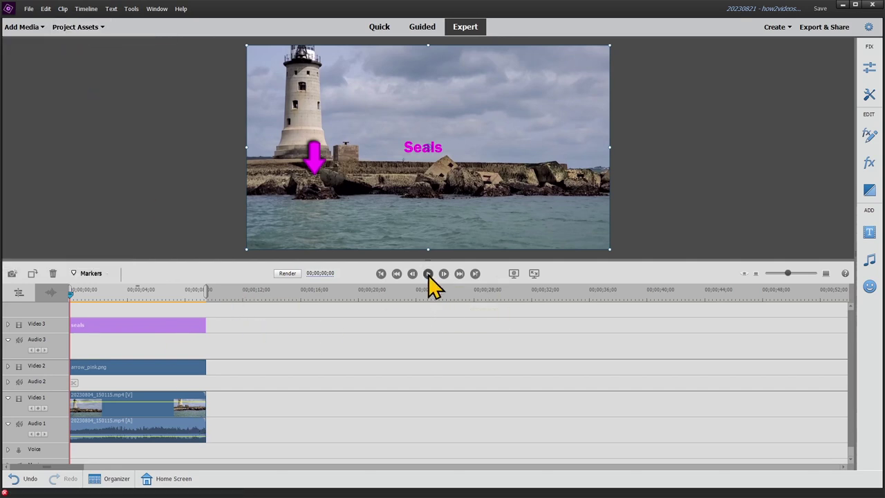
{"action": "left_click", "coordinate": [428, 274]}
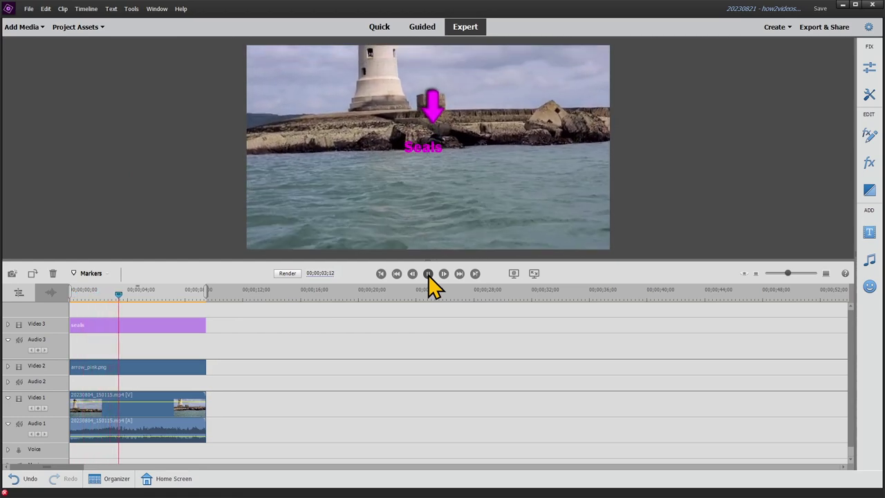
{"action": "left_click", "coordinate": [427, 274]}
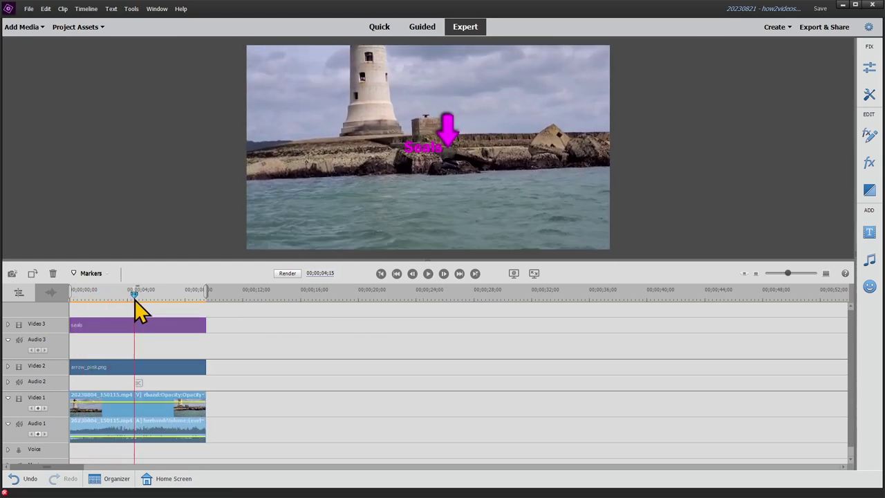
{"action": "left_click_drag", "start_coordinate": [135, 297], "coordinate": [65, 293]}
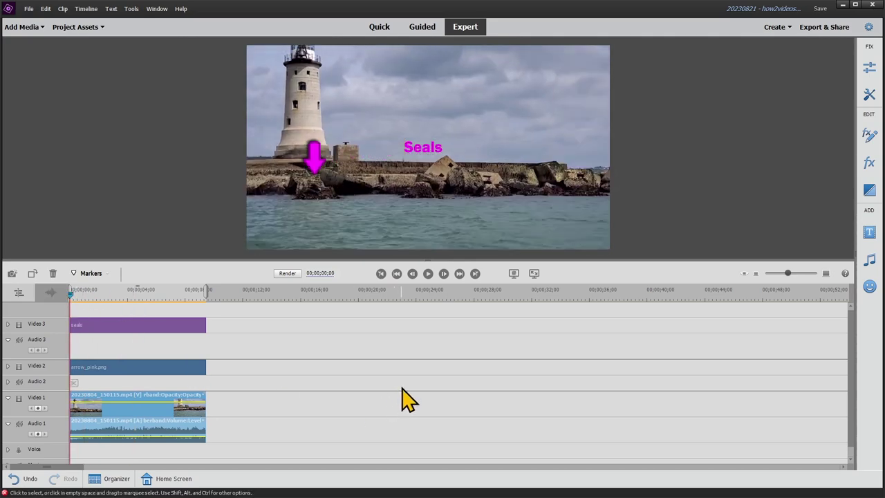
{"action": "left_click", "coordinate": [172, 371]}
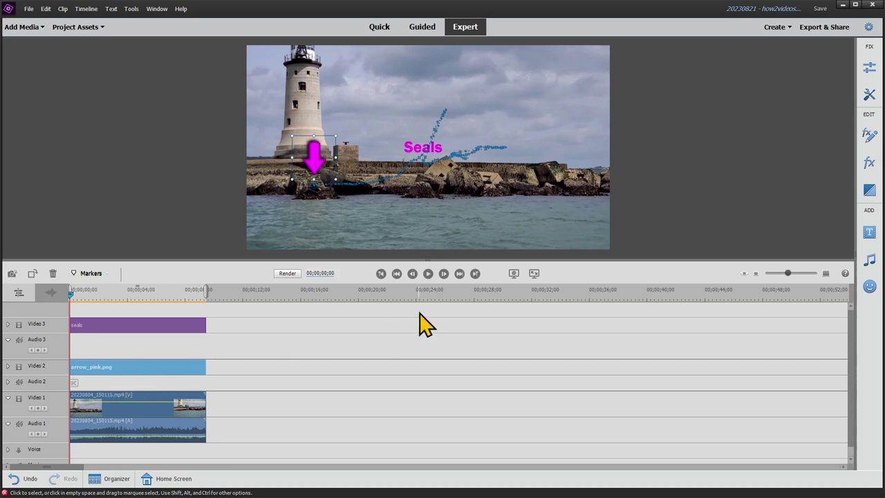
{"action": "left_click", "coordinate": [192, 327]}
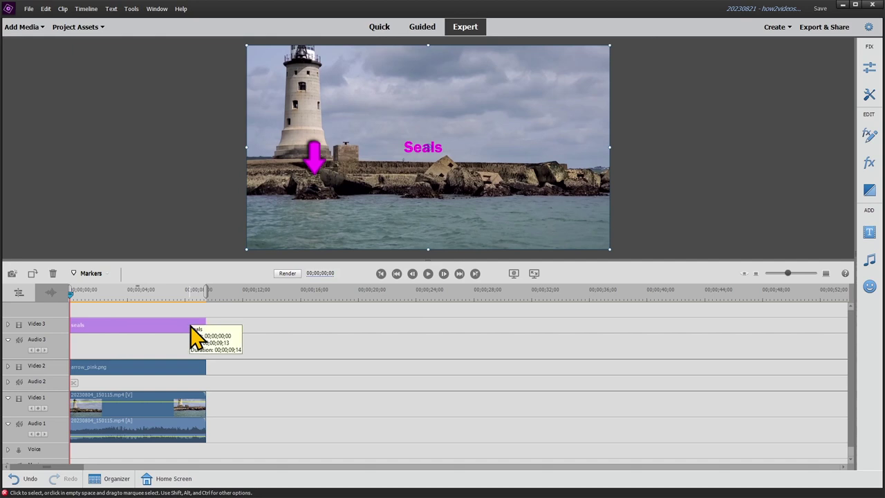
Step: Select the arrow clip and show its Motion values: position 355.7, 738.7, scale 45, rotation 180°
{"action": "left_click", "coordinate": [164, 367]}
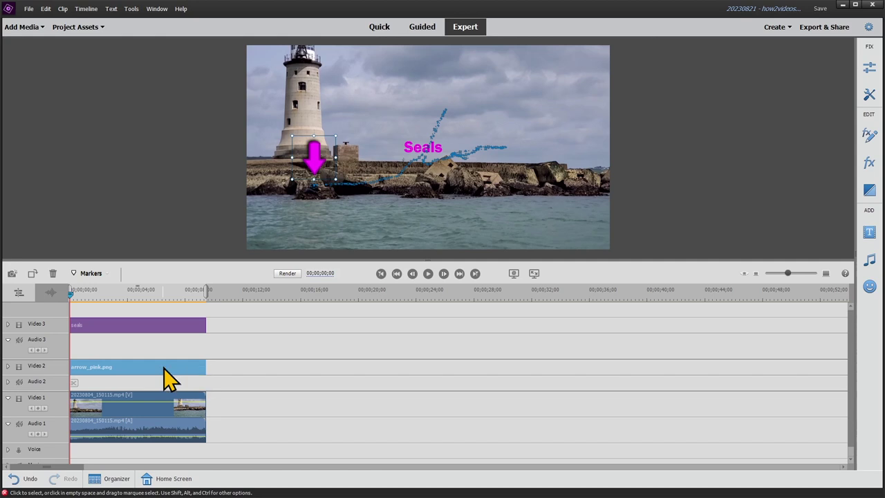
{"action": "left_click", "coordinate": [146, 336]}
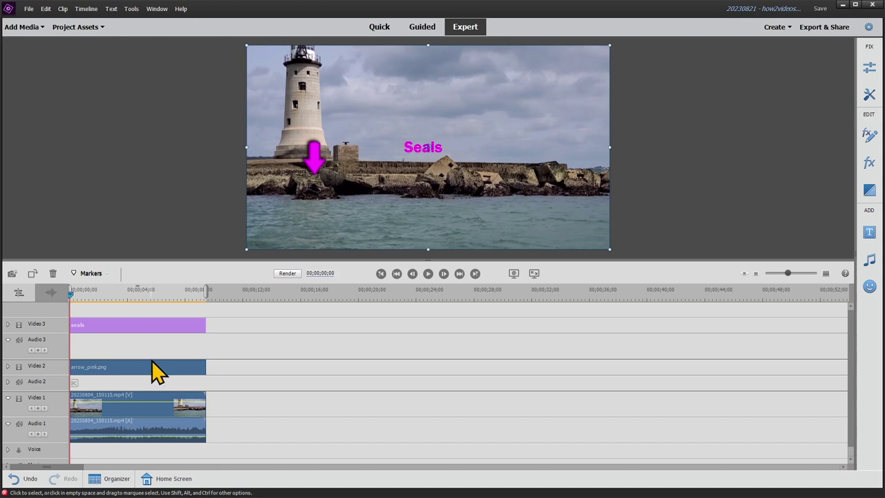
{"action": "left_click", "coordinate": [173, 370]}
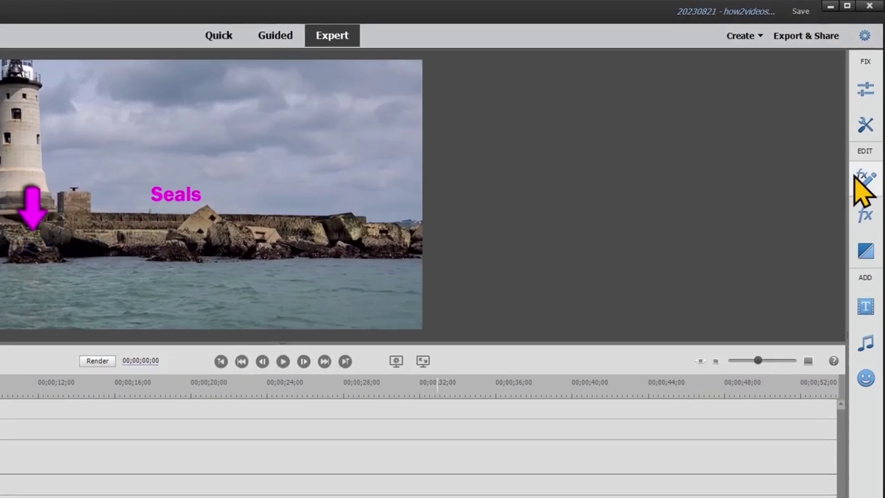
{"action": "left_click", "coordinate": [860, 164]}
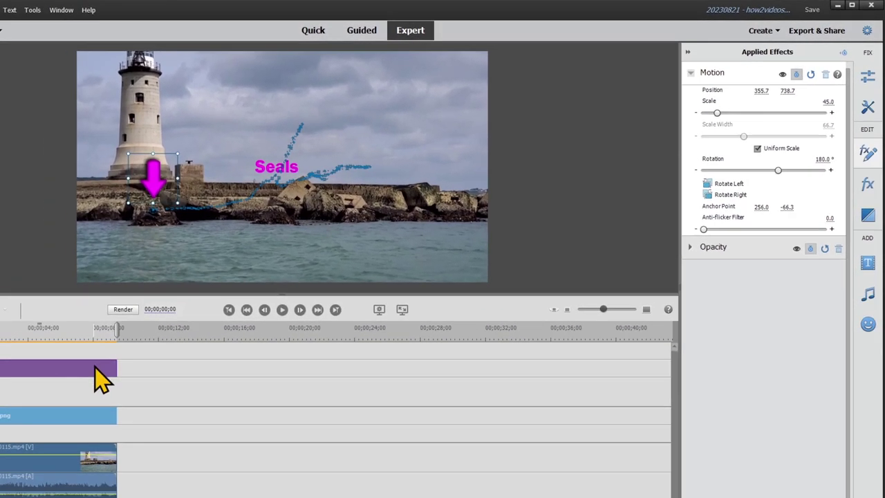
Step: Drag the Seals title up and left in the monitor so it sits just above the pink arrow
{"action": "left_click", "coordinate": [206, 324]}
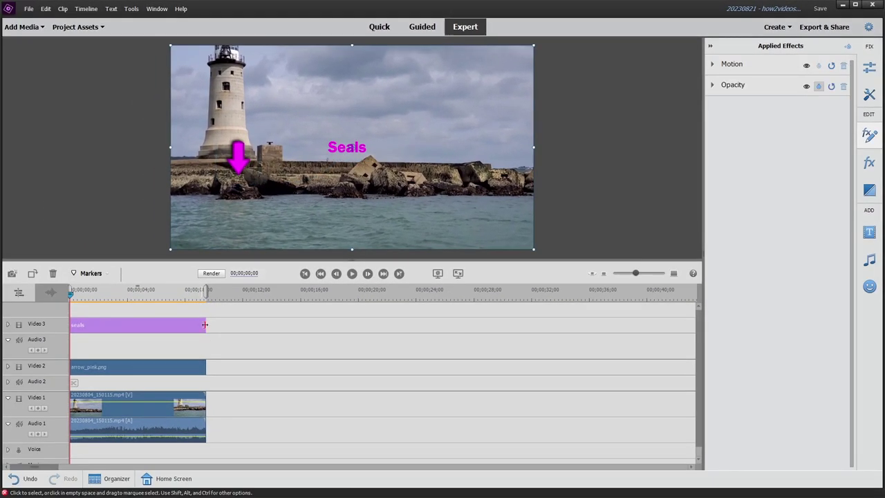
{"action": "right_click", "coordinate": [335, 205]}
{"action": "mouse_move", "coordinate": [373, 210]}
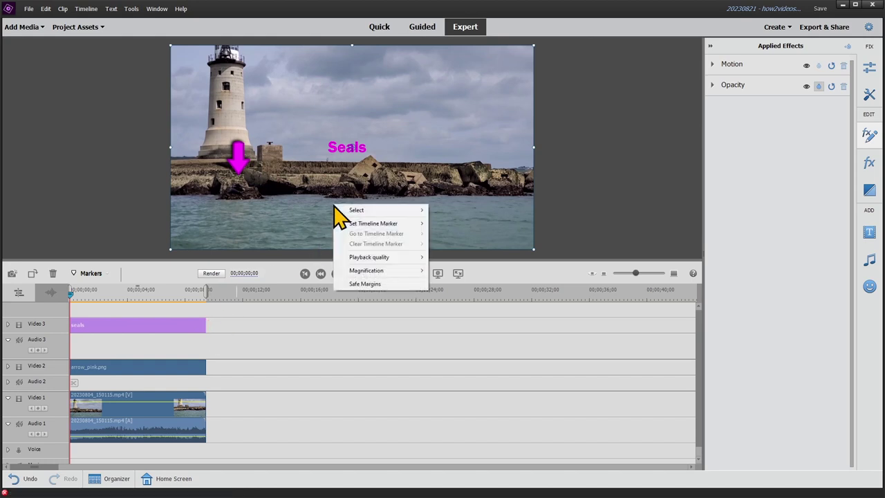
{"action": "left_click", "coordinate": [449, 210]}
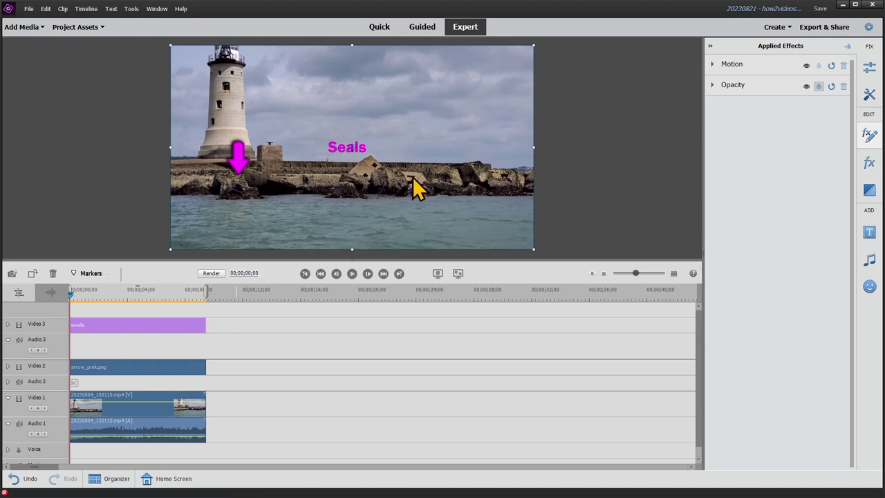
{"action": "left_click_drag", "start_coordinate": [396, 155], "coordinate": [302, 136]}
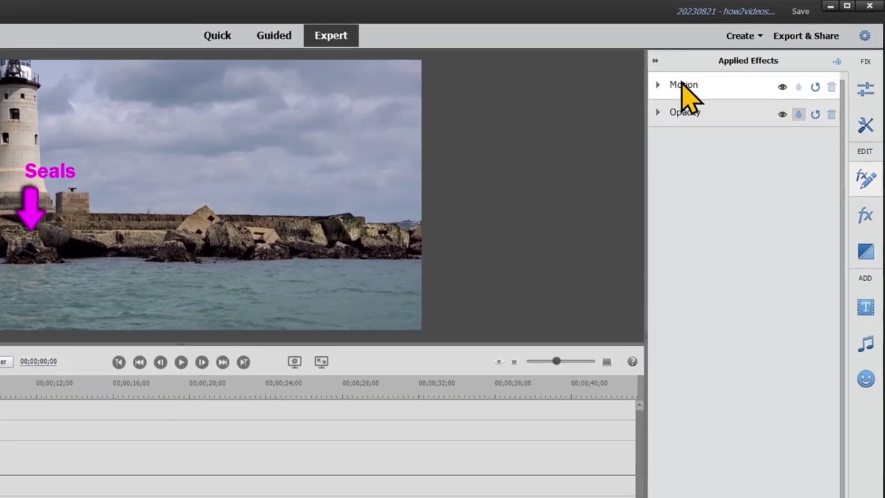
{"action": "left_click", "coordinate": [708, 74]}
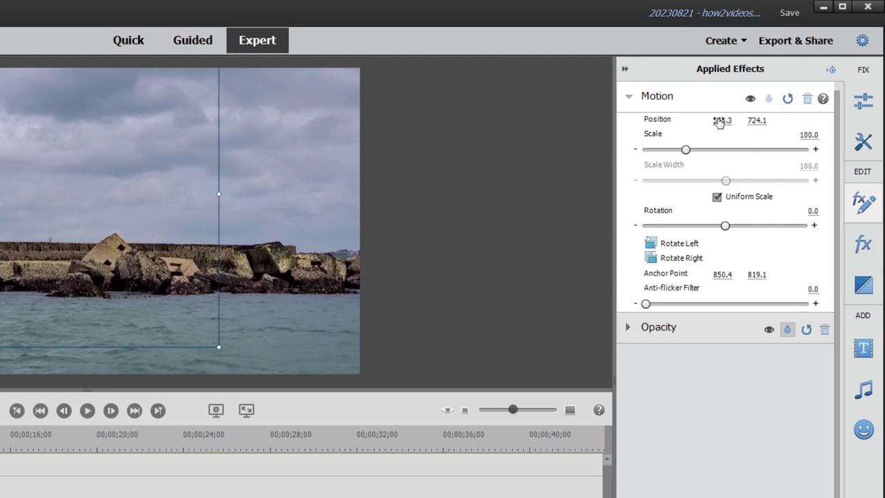
Step: Round the Seals title's position to whole numbers, 353, 724
{"action": "left_click", "coordinate": [719, 121]}
{"action": "left_click", "coordinate": [757, 121]}
{"action": "left_click", "coordinate": [808, 136]}
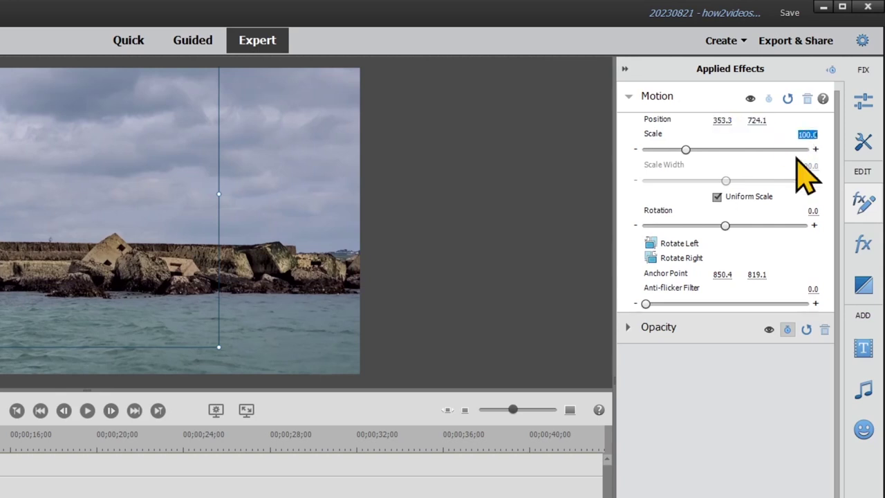
{"action": "left_click", "coordinate": [809, 211]}
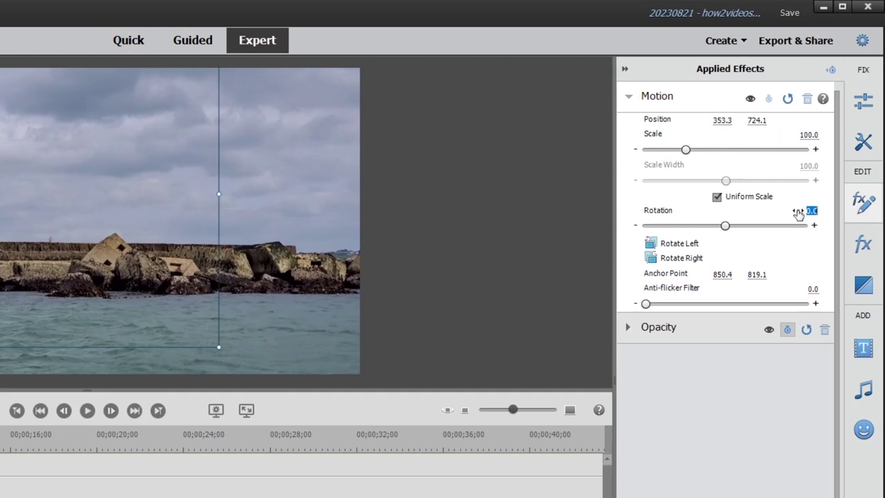
{"action": "left_click", "coordinate": [725, 275]}
{"action": "left_click", "coordinate": [758, 275]}
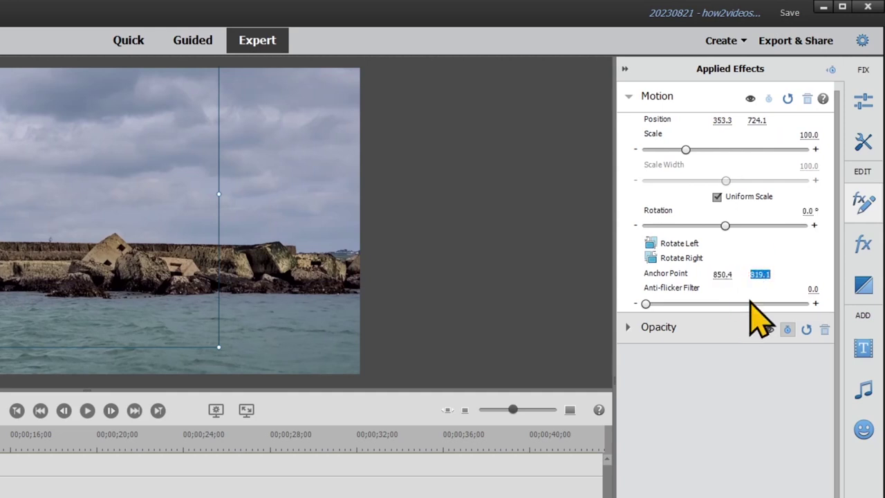
{"action": "left_click", "coordinate": [726, 120]}
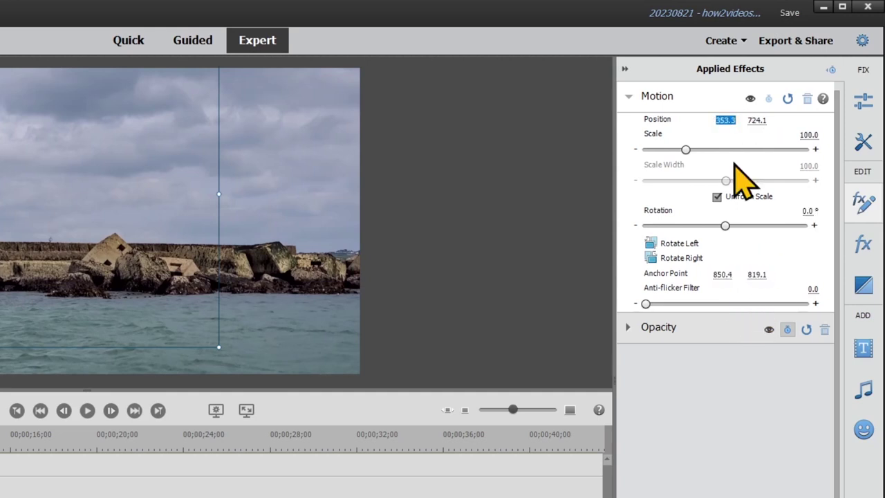
{"action": "type", "text": "35"}
{"action": "left_click", "coordinate": [757, 121]}
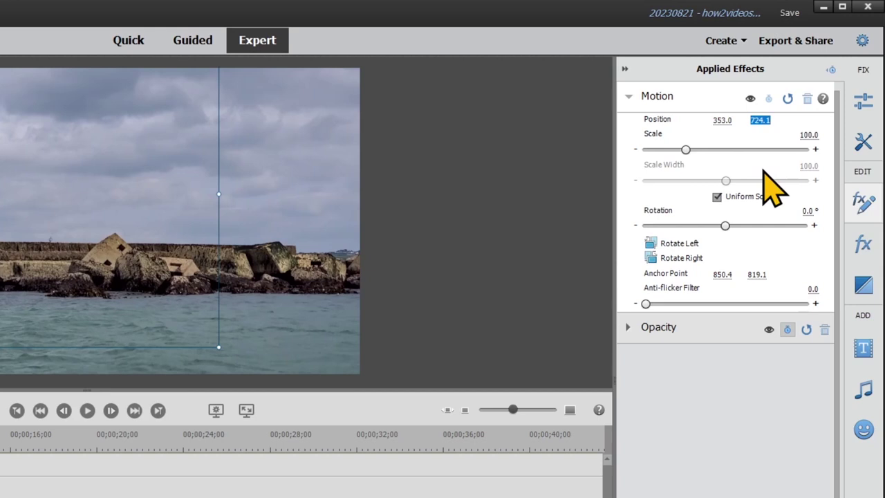
{"action": "type", "text": "7"}
{"action": "key", "text": "Return"}
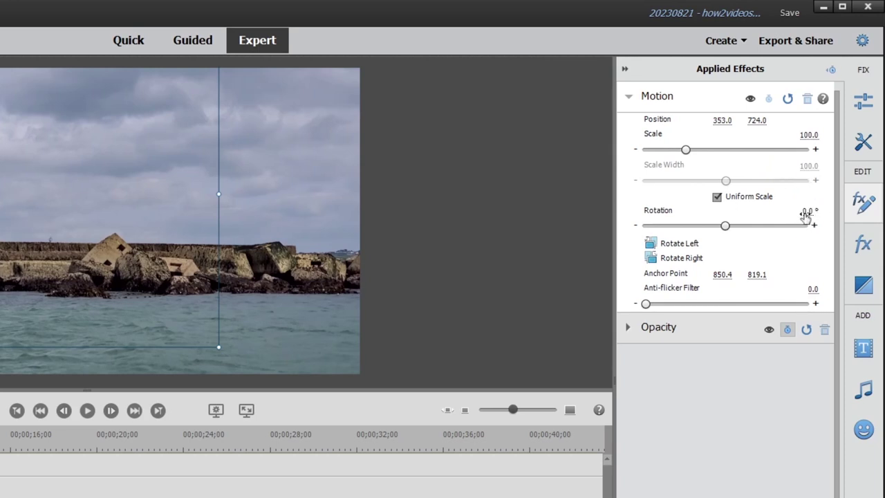
Step: Round the Seals title's anchor point to 850, 819
{"action": "left_click", "coordinate": [722, 275]}
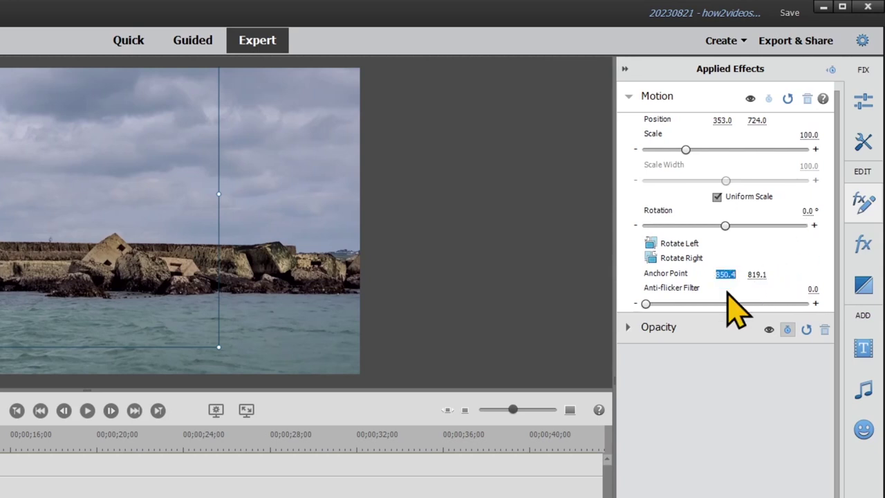
{"action": "type", "text": "85"}
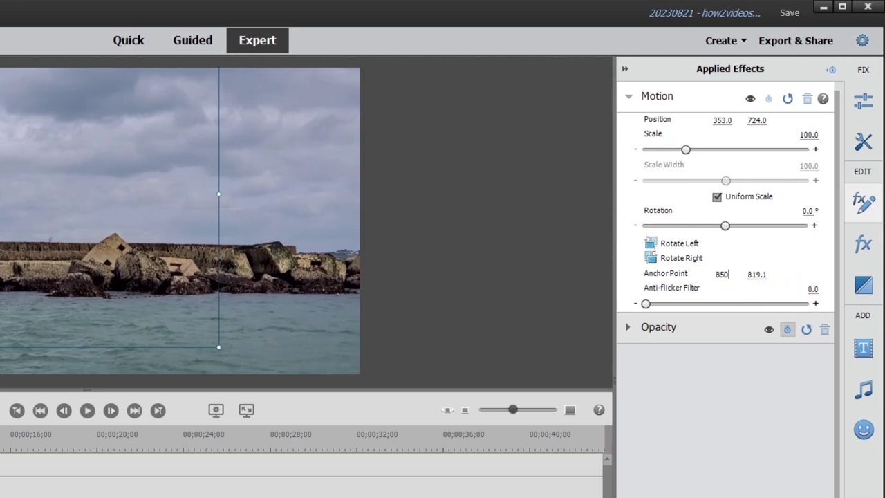
{"action": "left_click", "coordinate": [757, 276]}
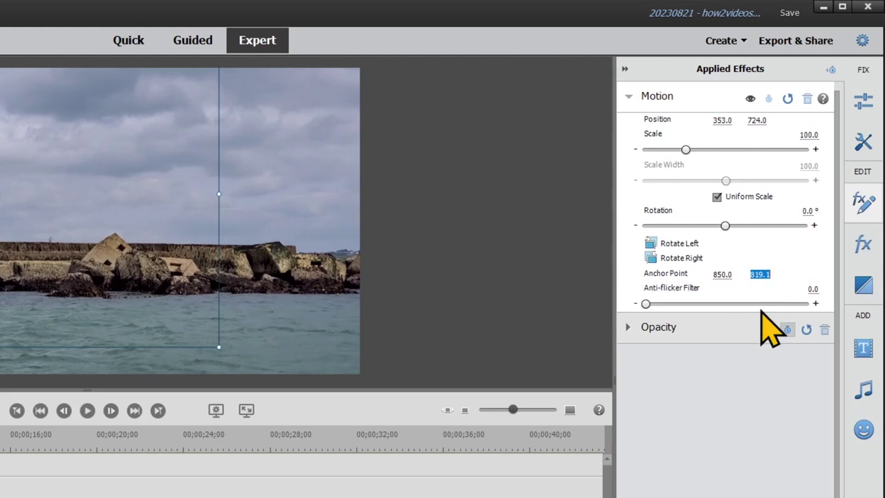
{"action": "type", "text": "81"}
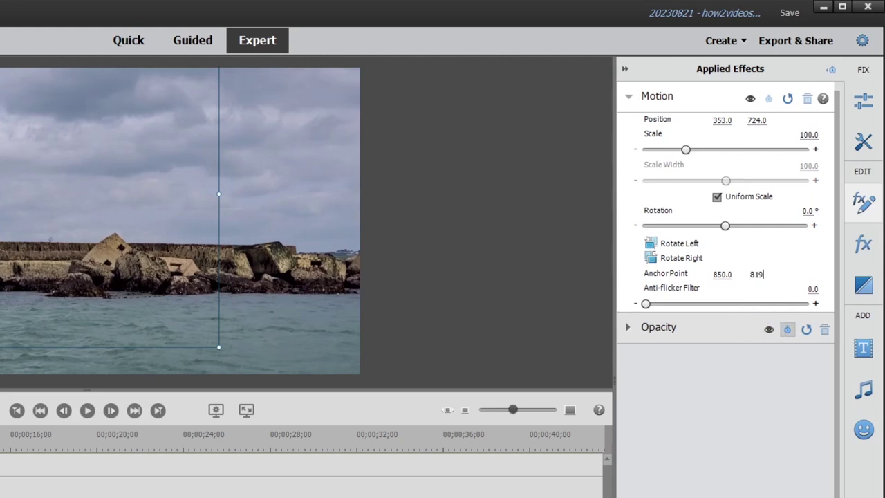
{"action": "key", "text": "Return"}
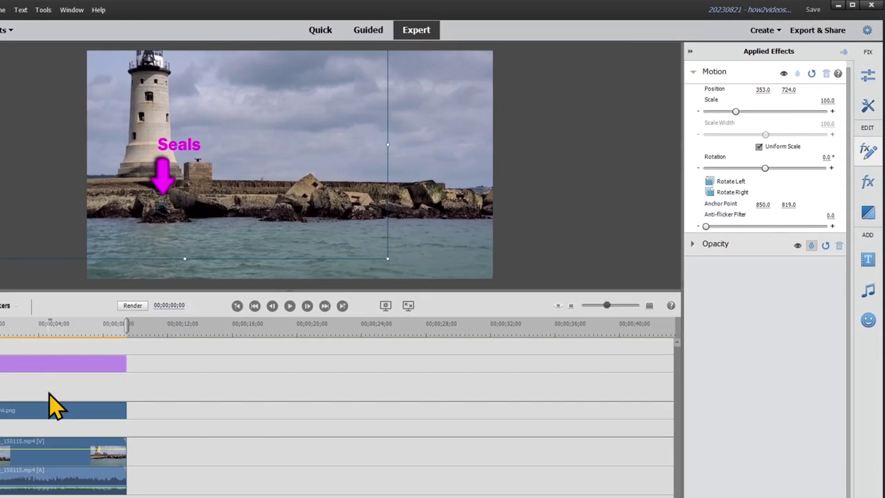
Step: Turn on Show Keyframes and compare the motion keyframes of the arrow_pink and seals clips
{"action": "left_click", "coordinate": [123, 370]}
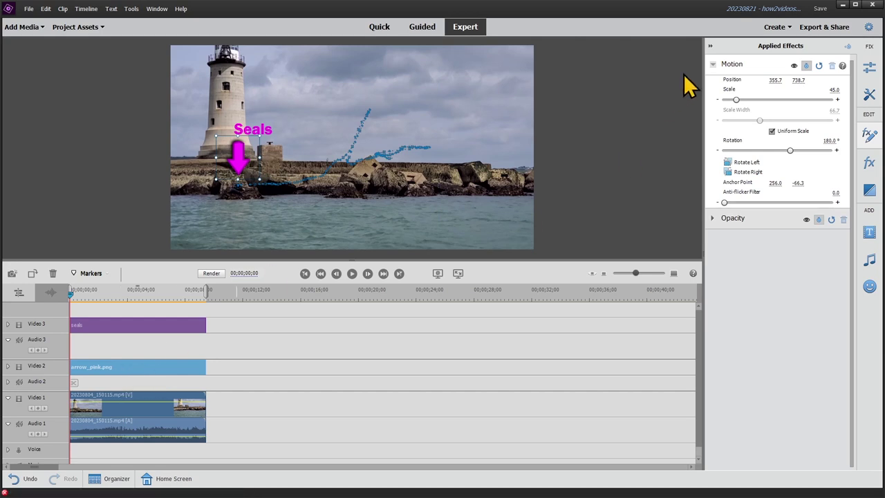
{"action": "left_click", "coordinate": [847, 46]}
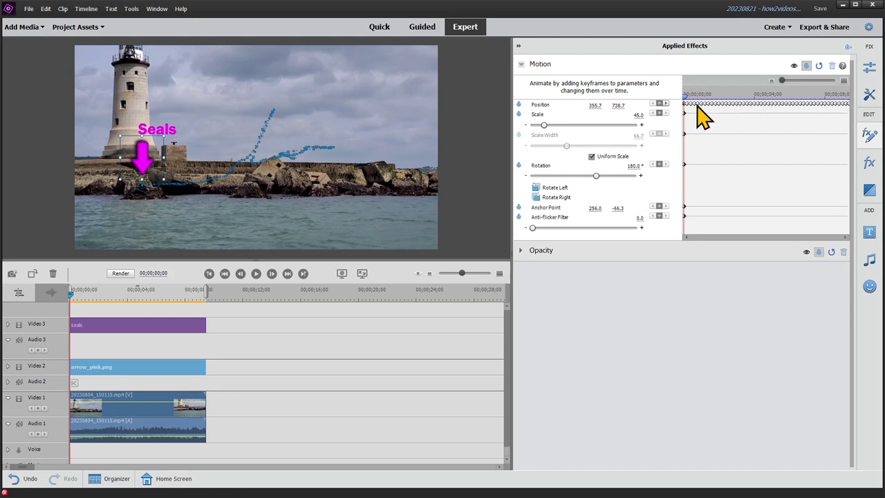
{"action": "left_click", "coordinate": [130, 326]}
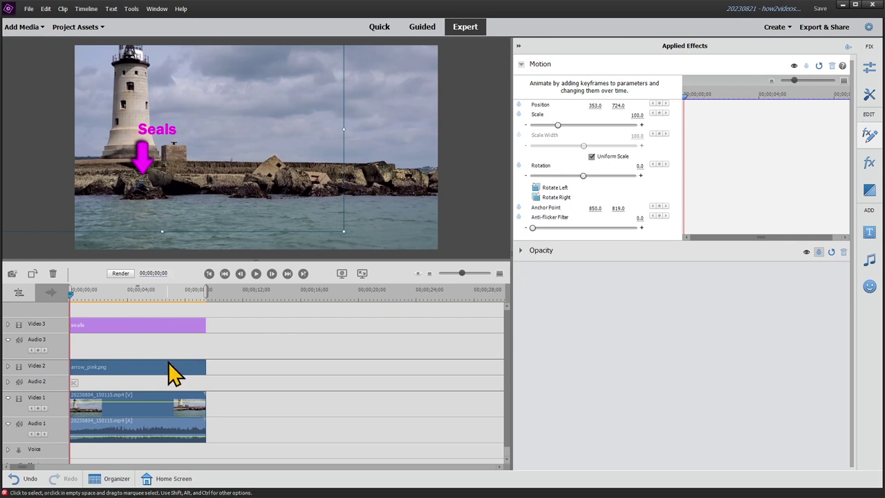
{"action": "left_click", "coordinate": [171, 372]}
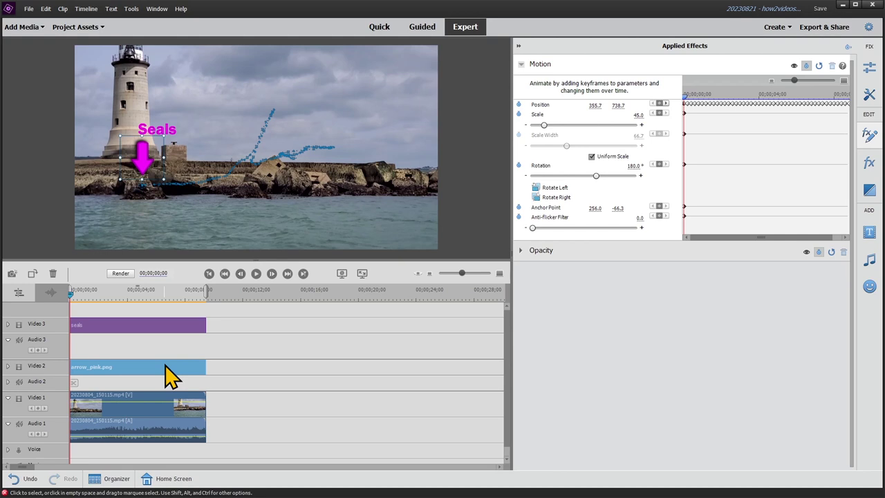
Step: Copy the arrow_pink clip and paste its effects and adjustments onto the seals clip
{"action": "right_click", "coordinate": [172, 376]}
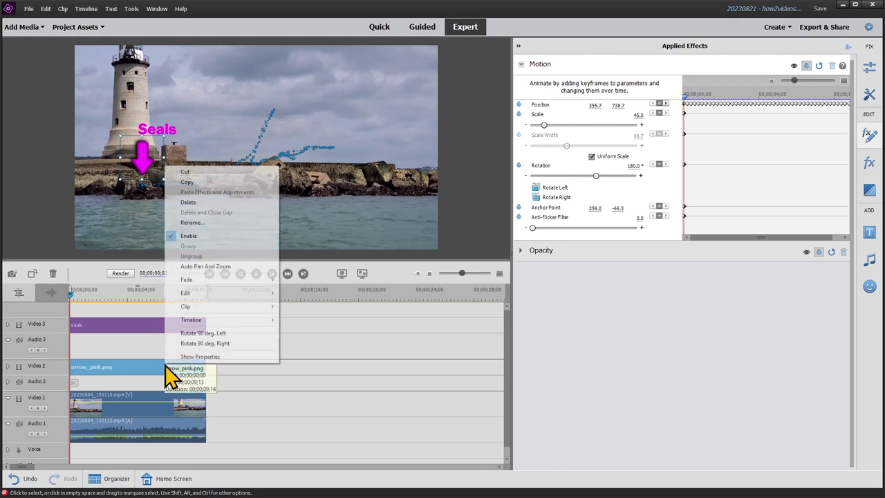
{"action": "left_click", "coordinate": [202, 182]}
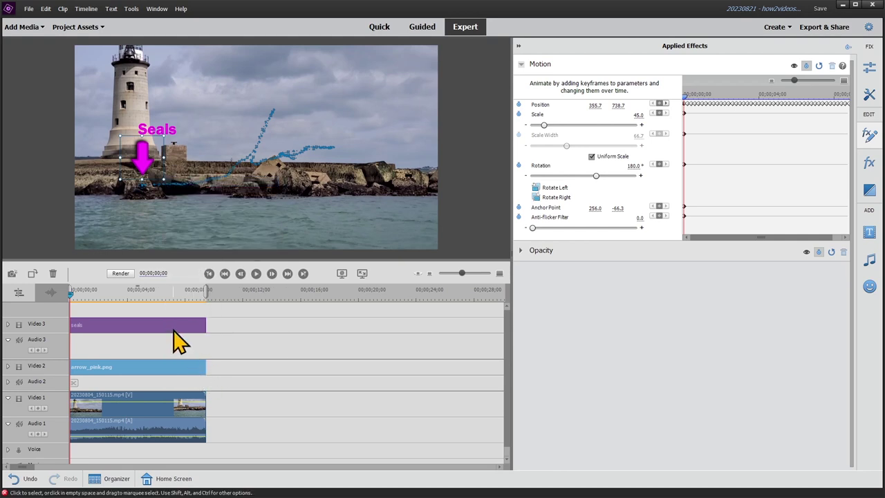
{"action": "left_click", "coordinate": [173, 330]}
{"action": "right_click", "coordinate": [173, 331]}
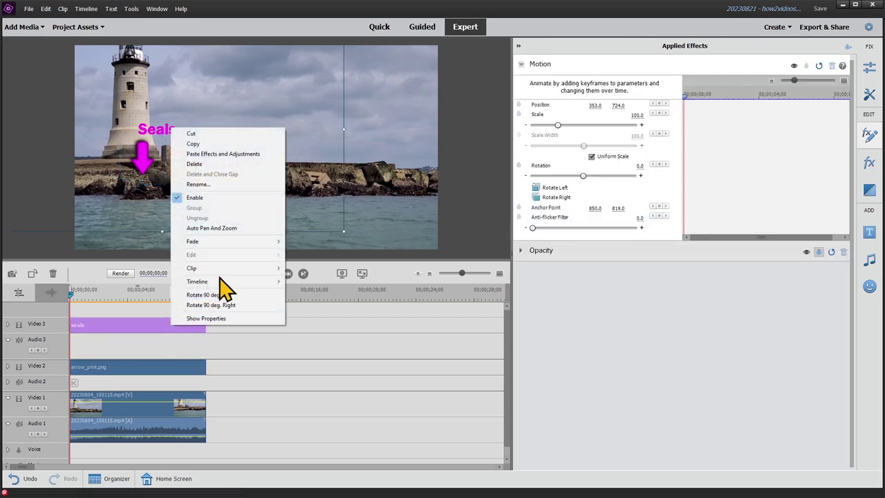
{"action": "left_click", "coordinate": [242, 154]}
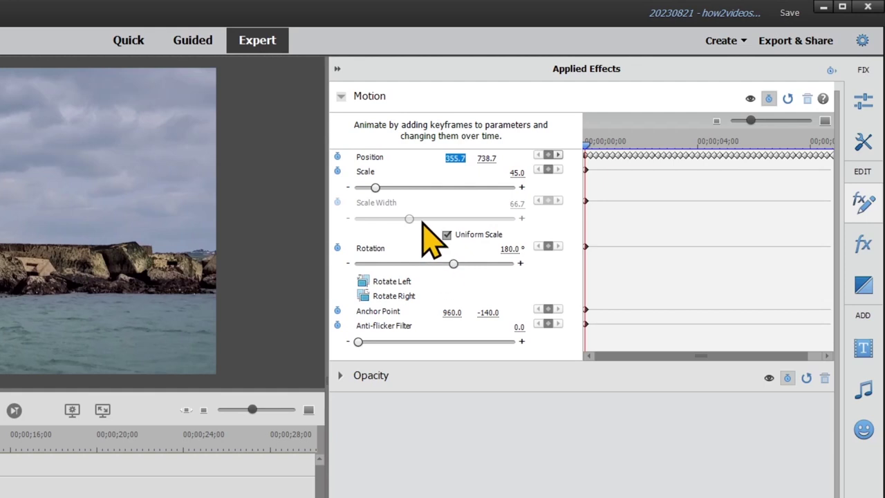
Step: Give the Seals title position X 353, scale 100, rotation 0 and anchor point 850, 819
{"action": "type", "text": "353"}
{"action": "key", "text": "Return"}
{"action": "type", "text": "100"}
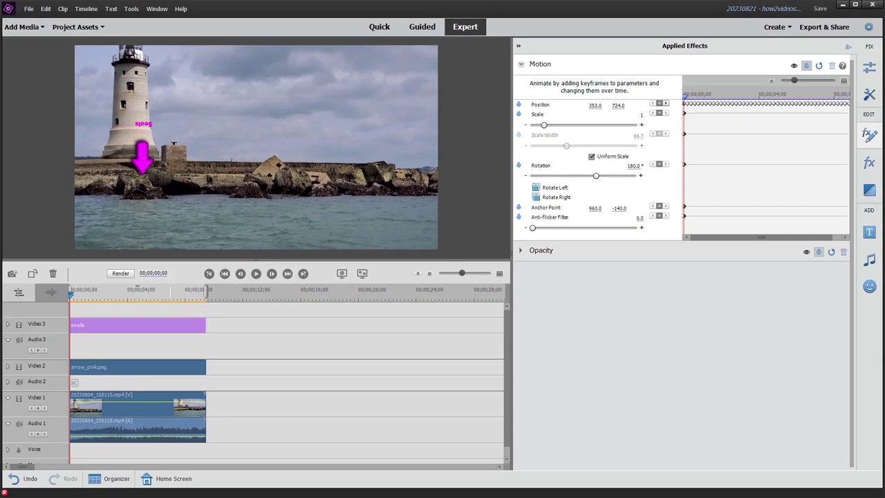
{"action": "key", "text": "Return"}
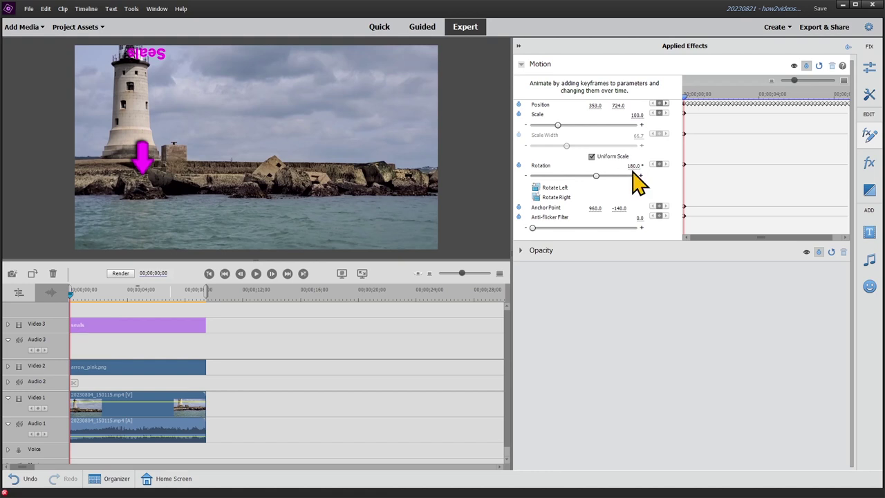
{"action": "type", "text": "90"}
{"action": "key", "text": "Return"}
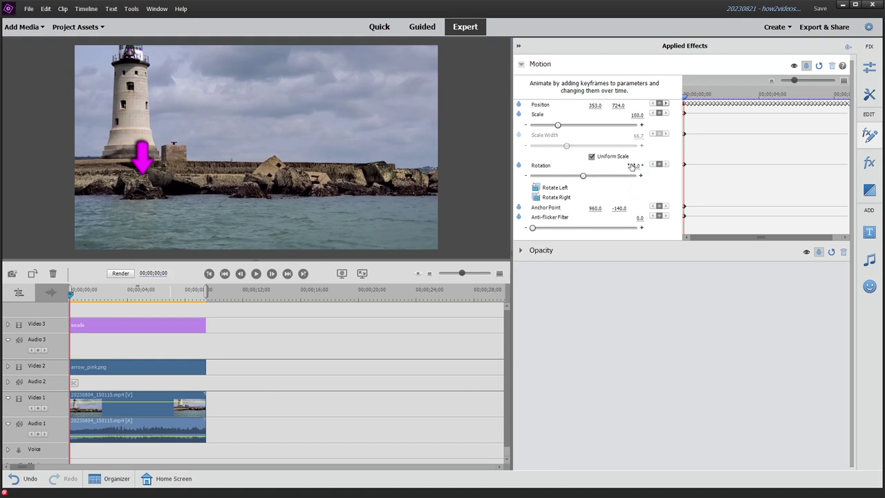
{"action": "left_click_drag", "start_coordinate": [593, 214], "coordinate": [594, 214]}
{"action": "left_click_drag", "start_coordinate": [618, 208], "coordinate": [622, 209]}
Step: Play back the clip to watch the Seals title travel alongside the pink arrow
{"action": "left_click", "coordinate": [256, 274]}
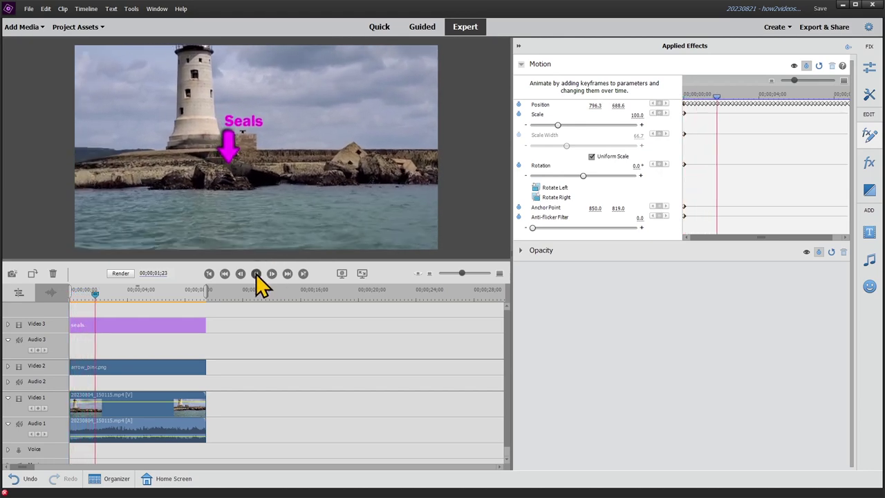